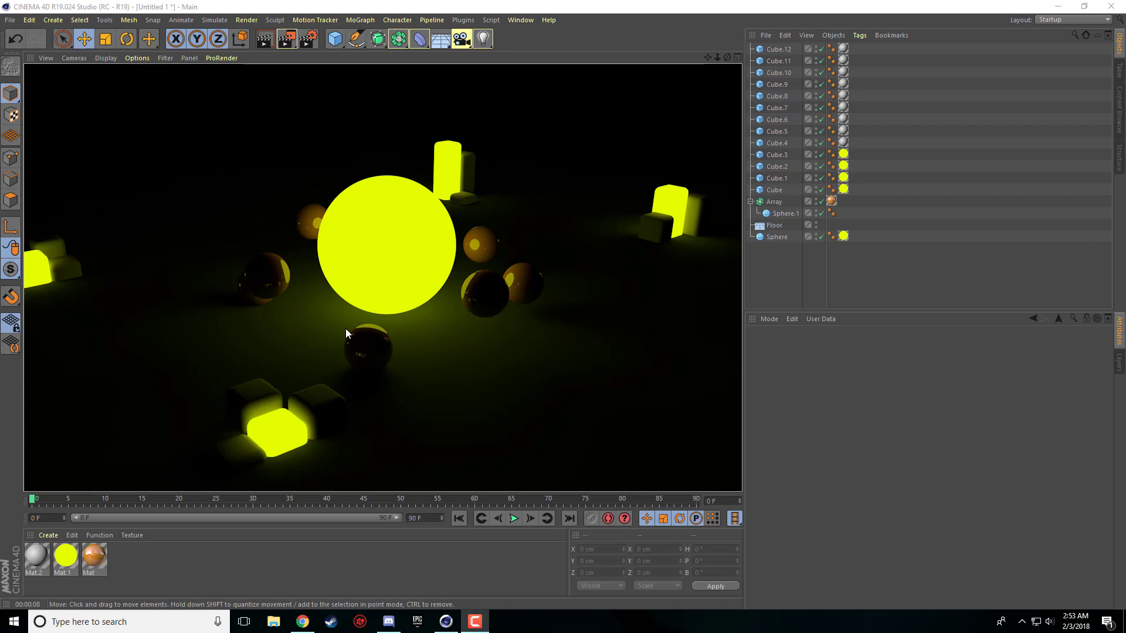
# Start a new empty scene and nudge the viewport slightly.
pyautogui.click(10, 20)
pyautogui.click(19, 37)
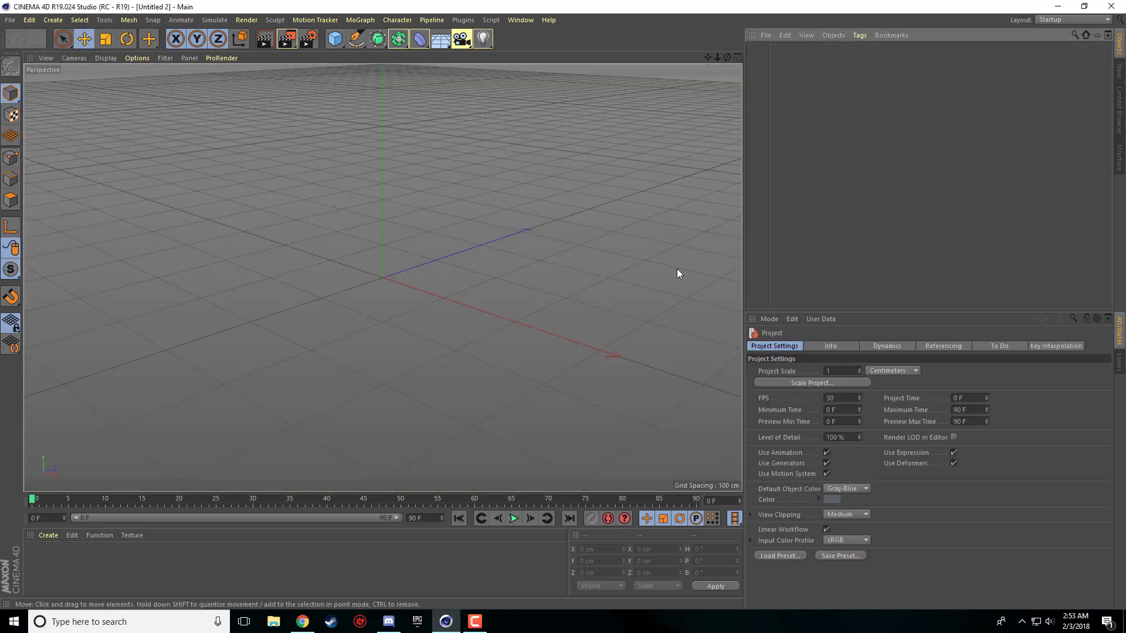
pyautogui.keyDown('alt'); pyautogui.moveTo(665, 276); pyautogui.dragTo(587, 176); pyautogui.keyUp('alt')
pyautogui.moveTo(707, 57); pyautogui.dragTo(687, 60)
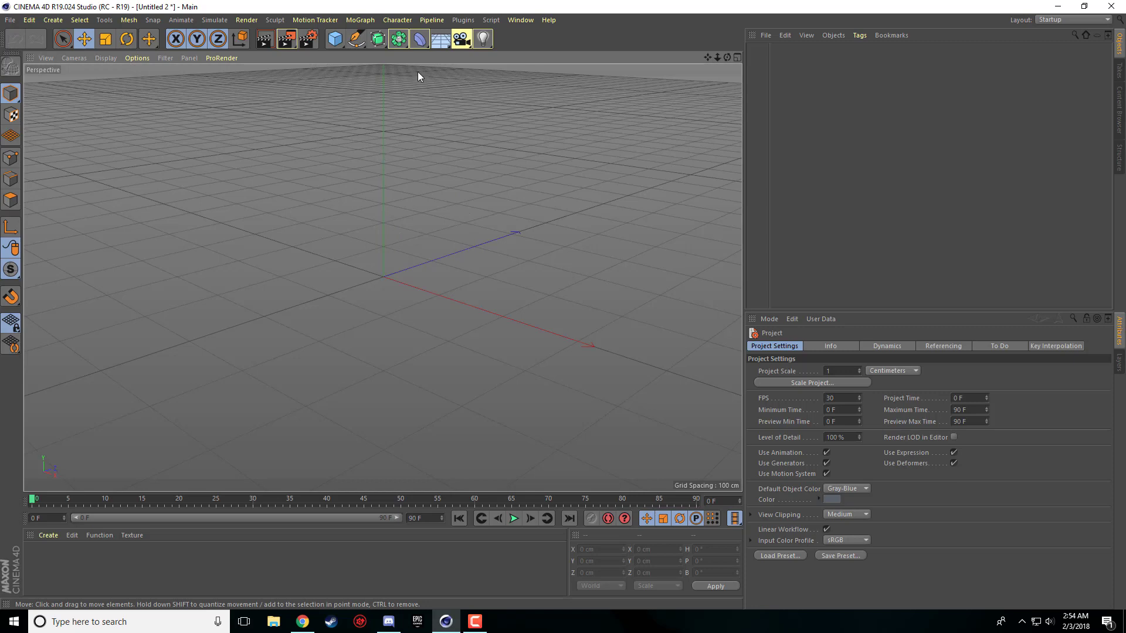
# Add a Floor and a 100 cm Sphere, raising the sphere to Y 138.788 cm.
pyautogui.click(440, 39)
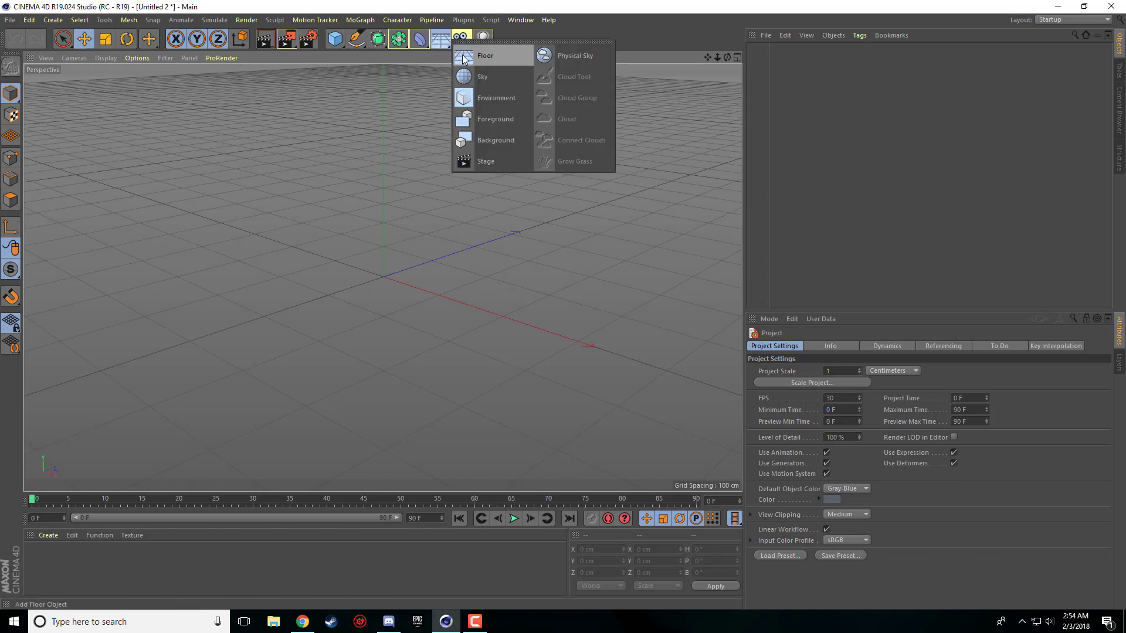
pyautogui.click(463, 59)
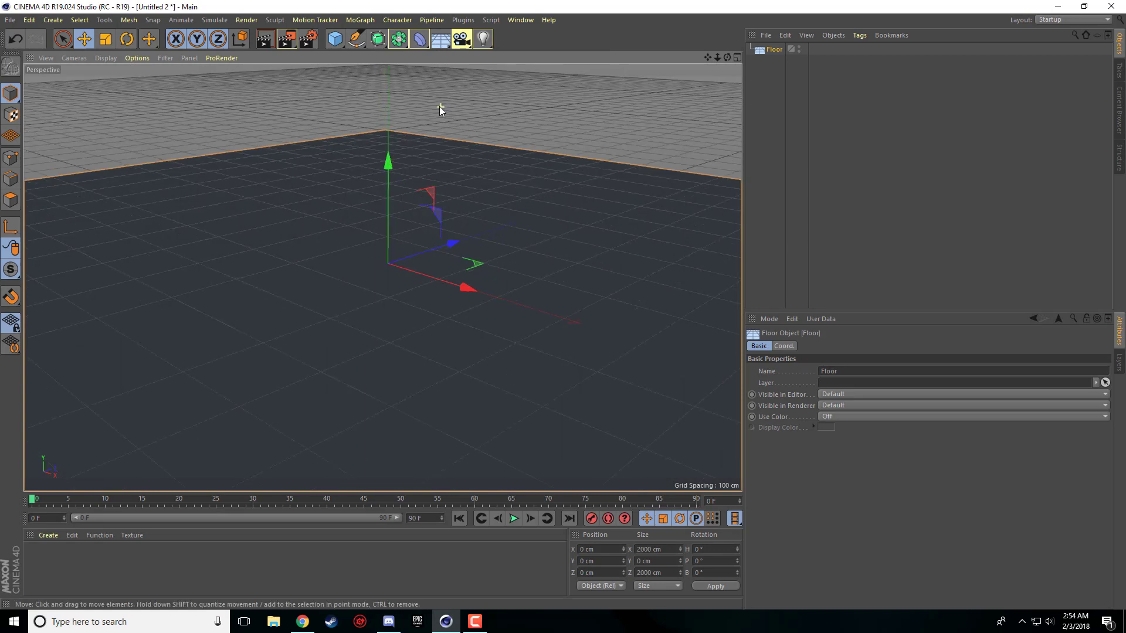
pyautogui.click(346, 49)
pyautogui.click(511, 75)
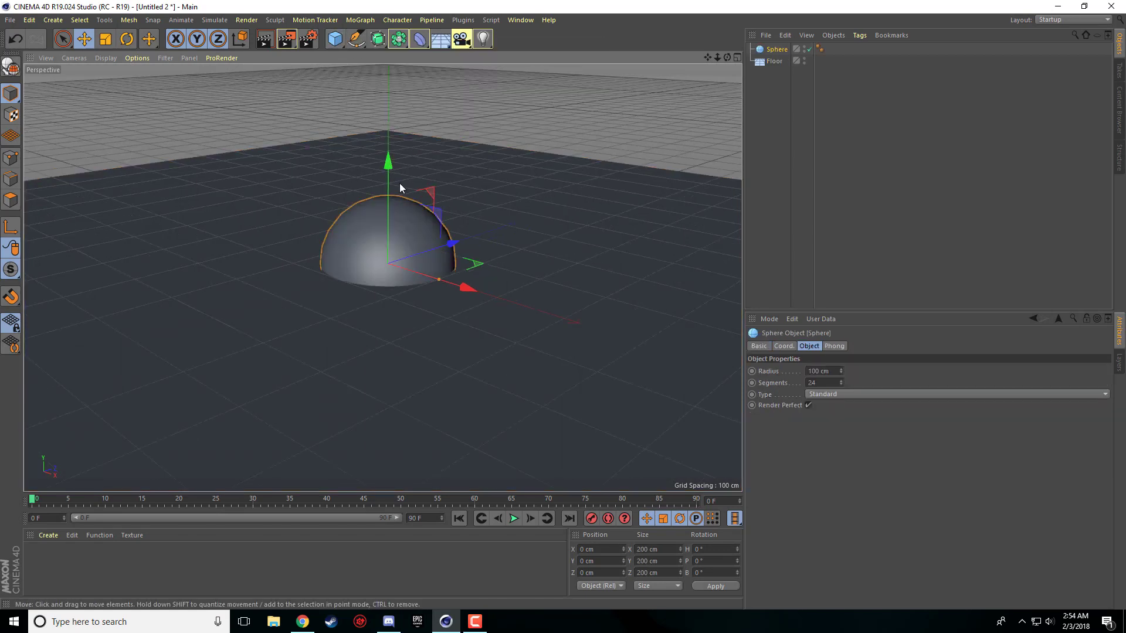
pyautogui.moveTo(399, 188); pyautogui.dragTo(406, 75)
pyautogui.moveTo(708, 56); pyautogui.dragTo(584, 216)
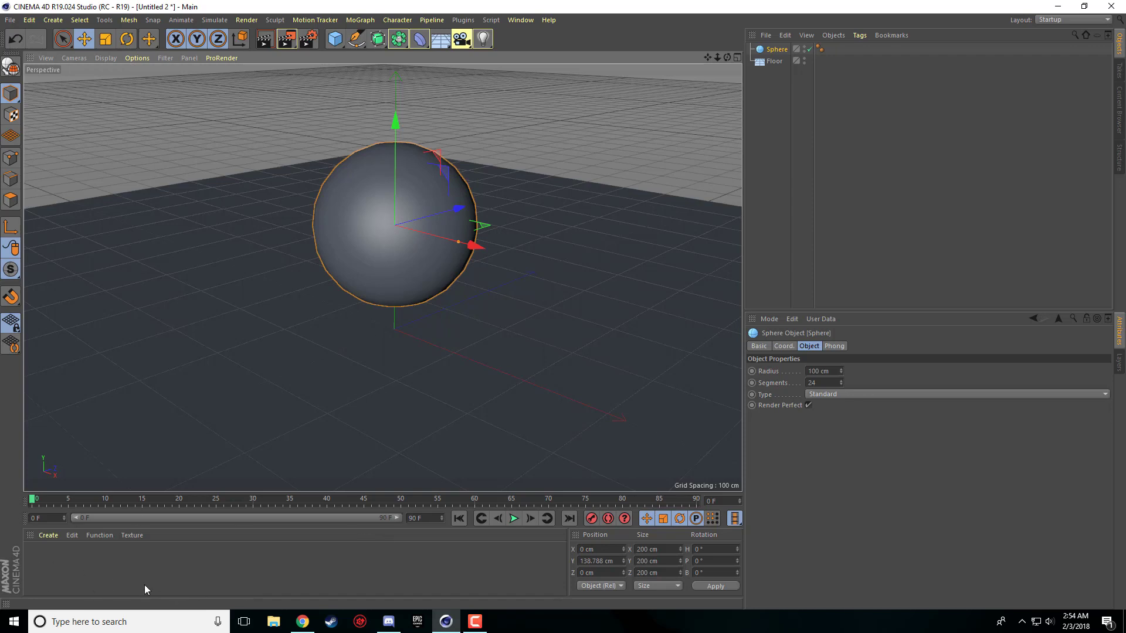
# Create material Mat and enable Luminance while disabling its Color and Reflectance channels.
pyautogui.doubleClick(136, 566)
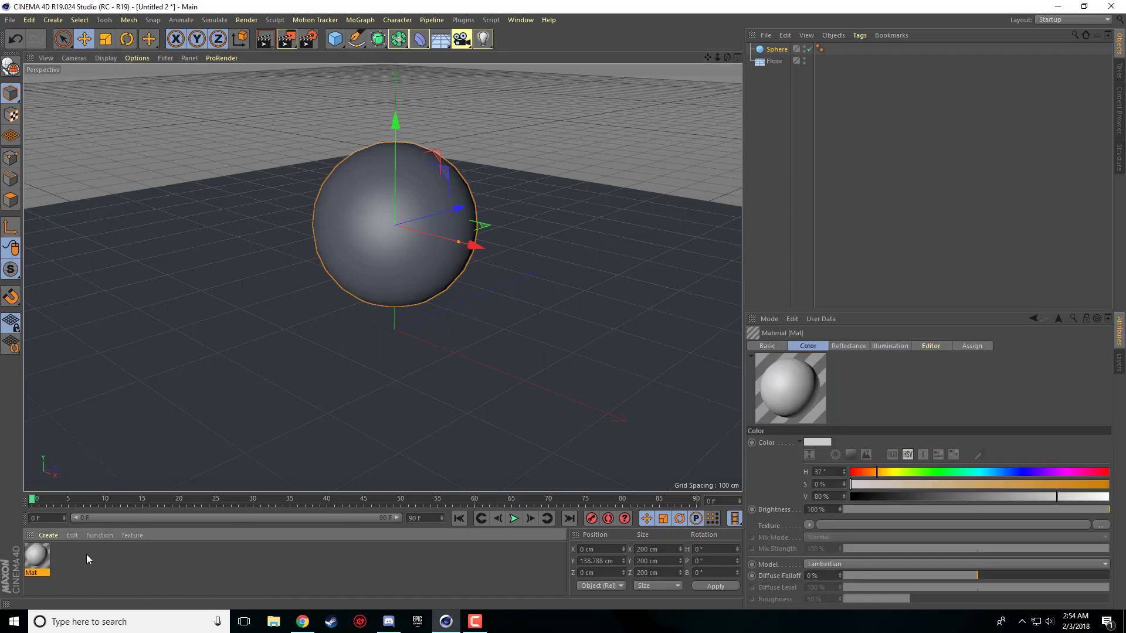
pyautogui.doubleClick(37, 565)
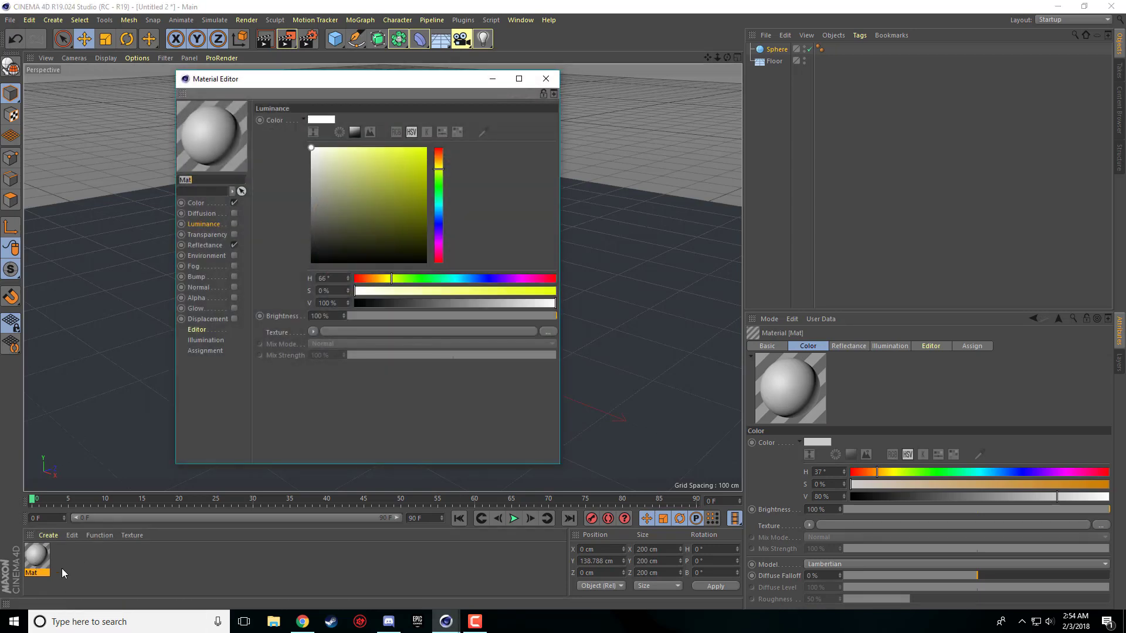
pyautogui.moveTo(347, 80); pyautogui.dragTo(392, 72)
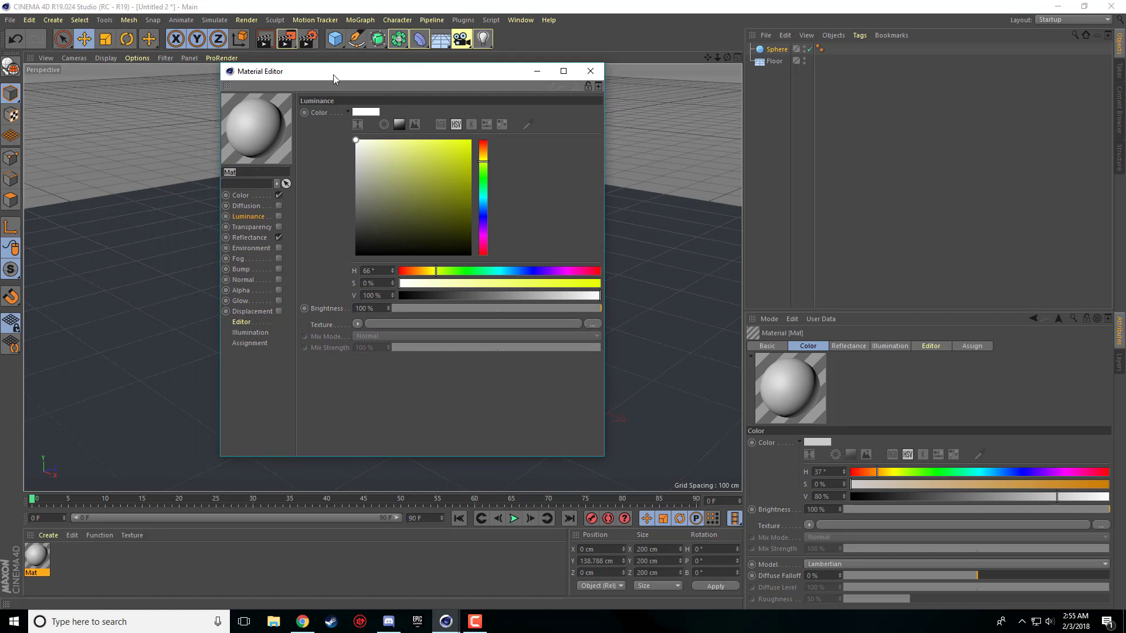
pyautogui.moveTo(344, 74); pyautogui.dragTo(341, 76)
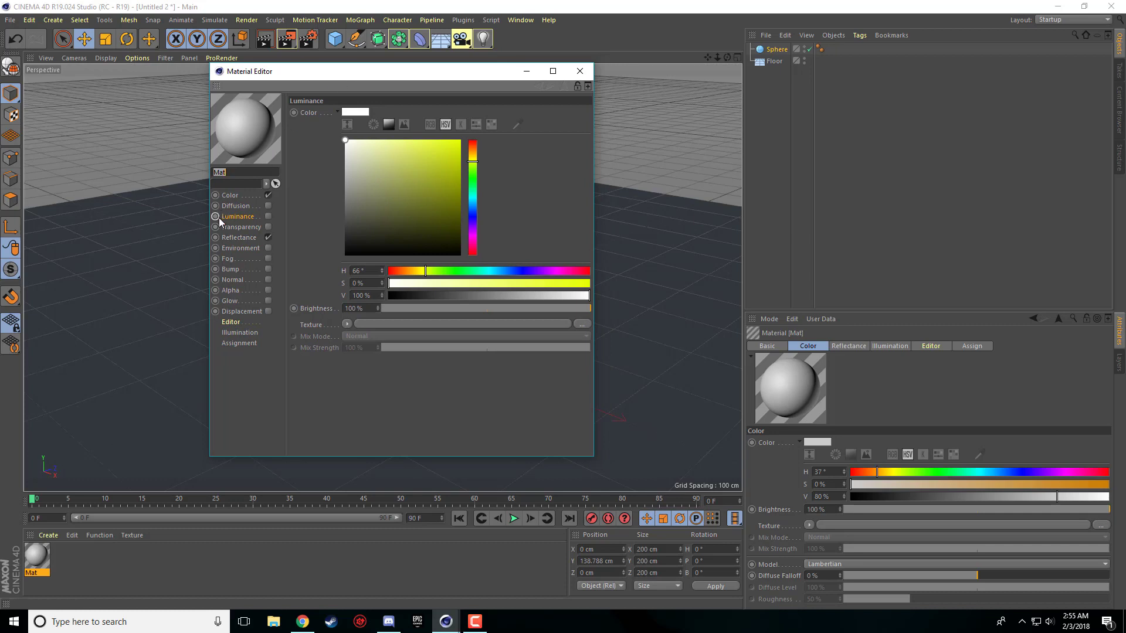
pyautogui.click(268, 217)
pyautogui.click(268, 195)
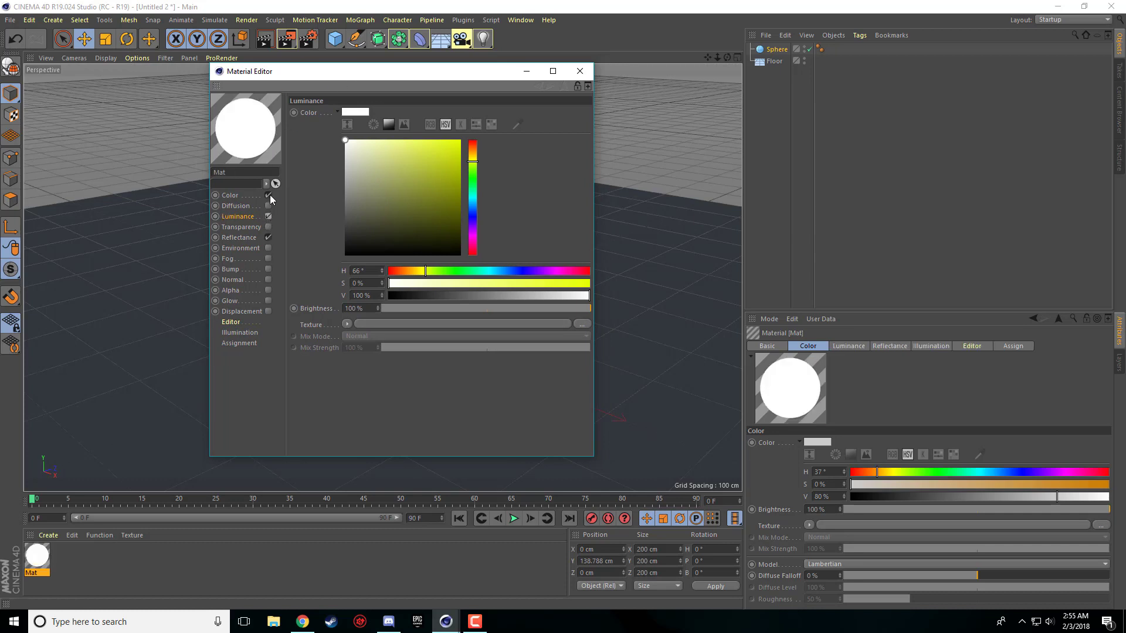
pyautogui.click(269, 237)
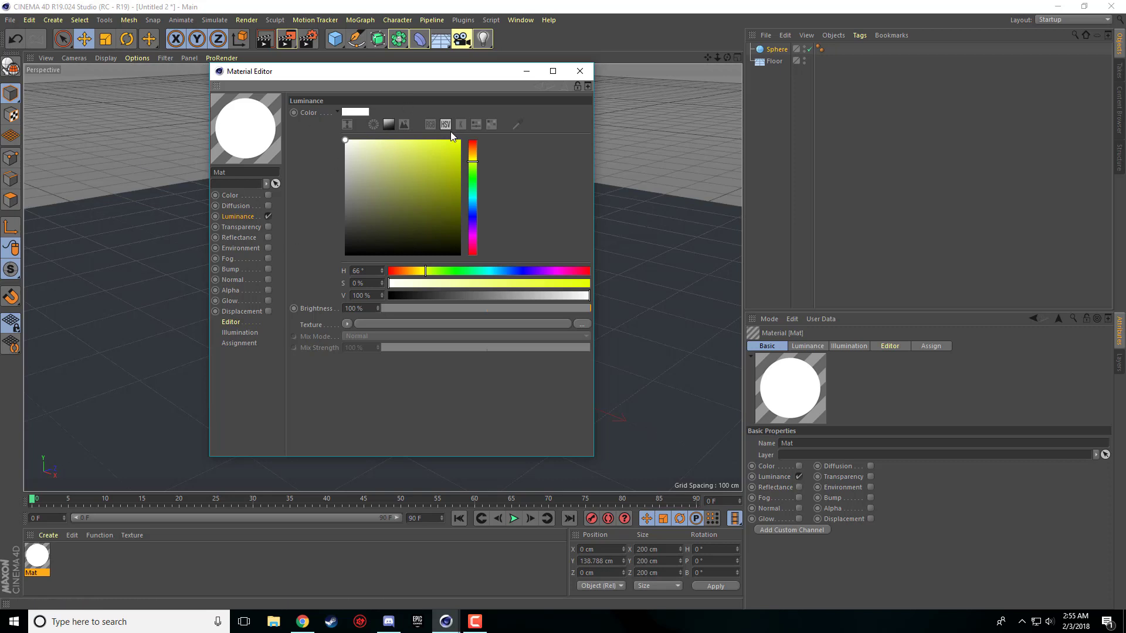
# Set Mat's luminance colour to saturated cyan at 100% brightness and close the editor.
pyautogui.moveTo(429, 143); pyautogui.dragTo(512, 135)
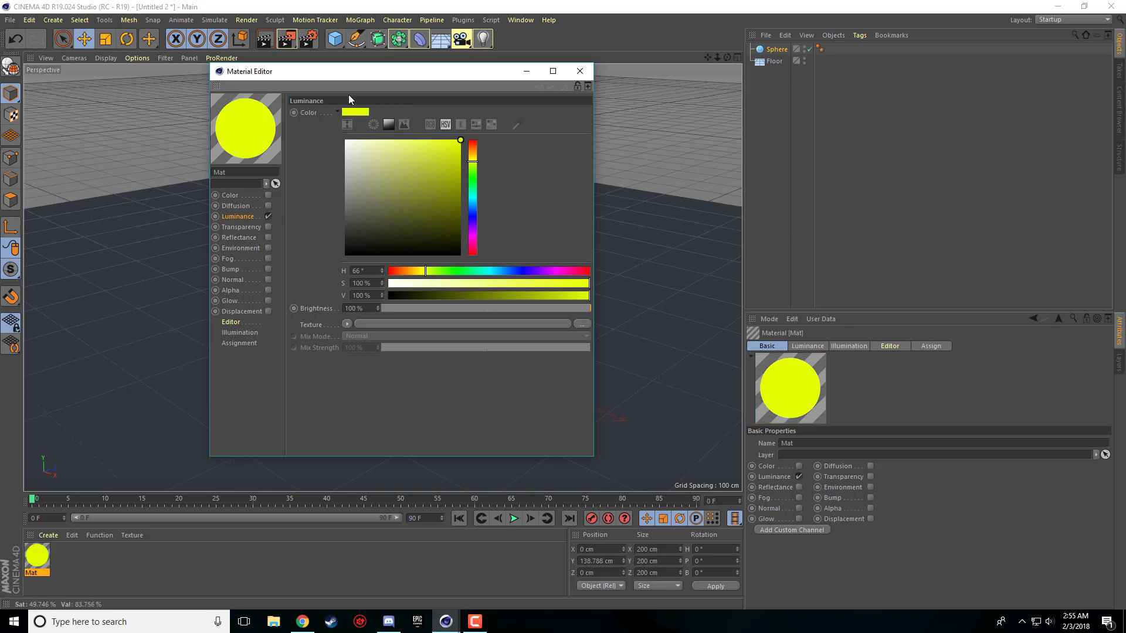
pyautogui.moveTo(474, 176); pyautogui.dragTo(475, 195)
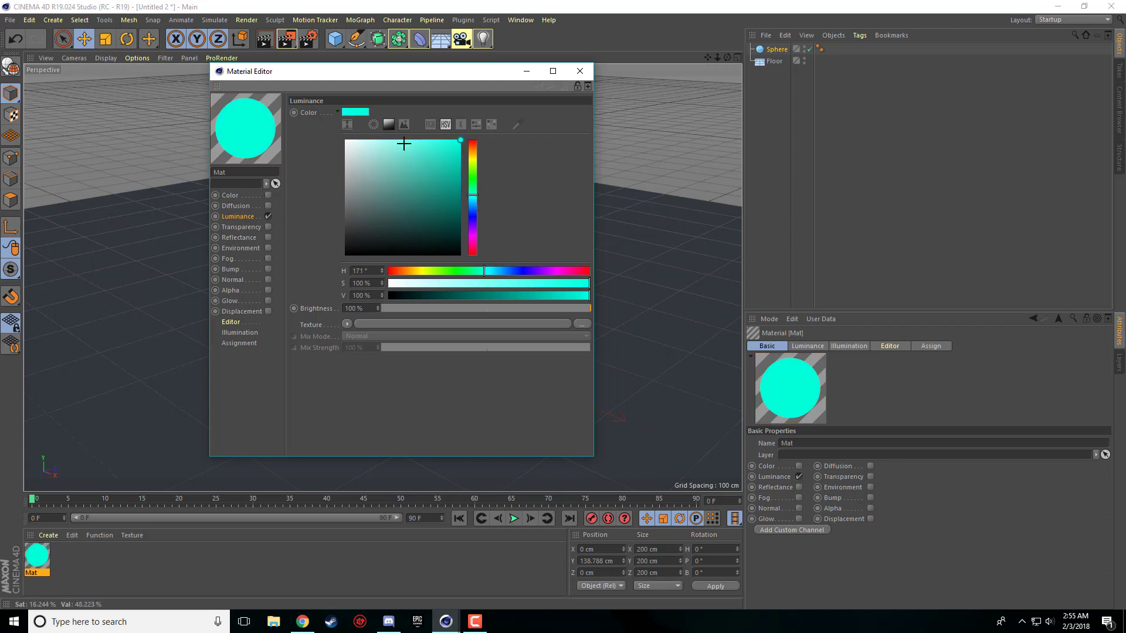
pyautogui.click(388, 125)
pyautogui.click(389, 125)
pyautogui.click(388, 126)
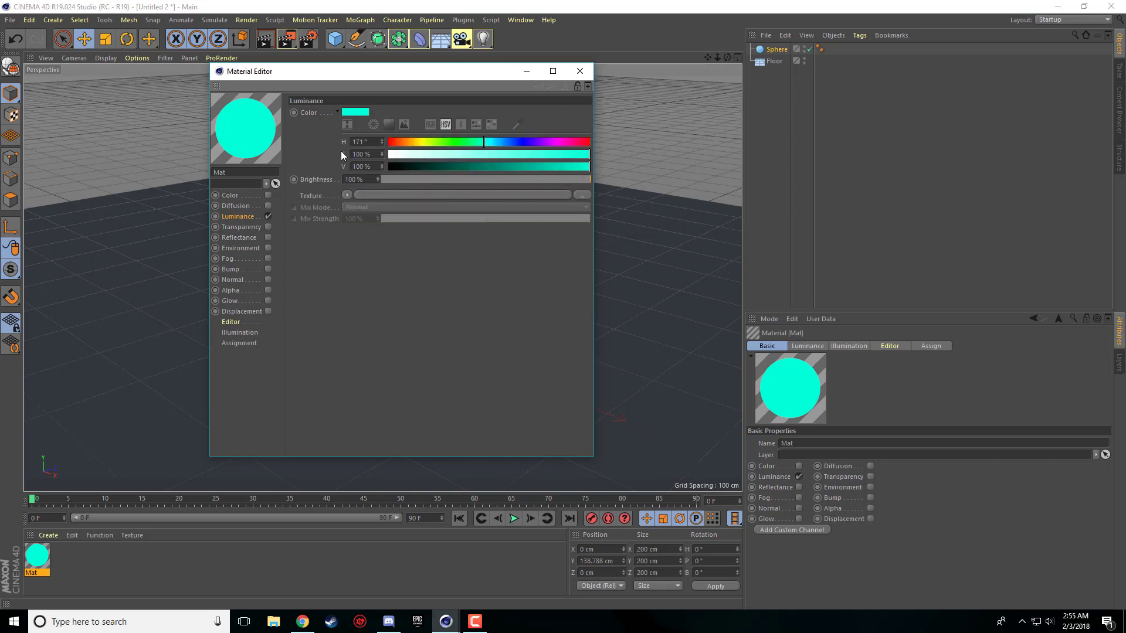
pyautogui.click(388, 125)
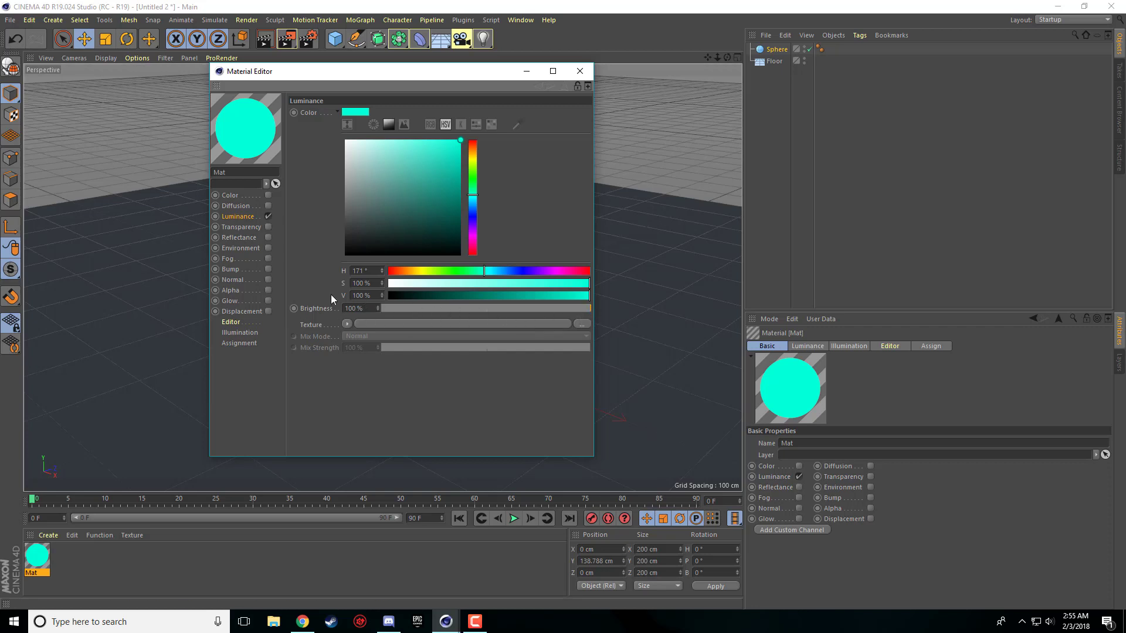
pyautogui.click(486, 308)
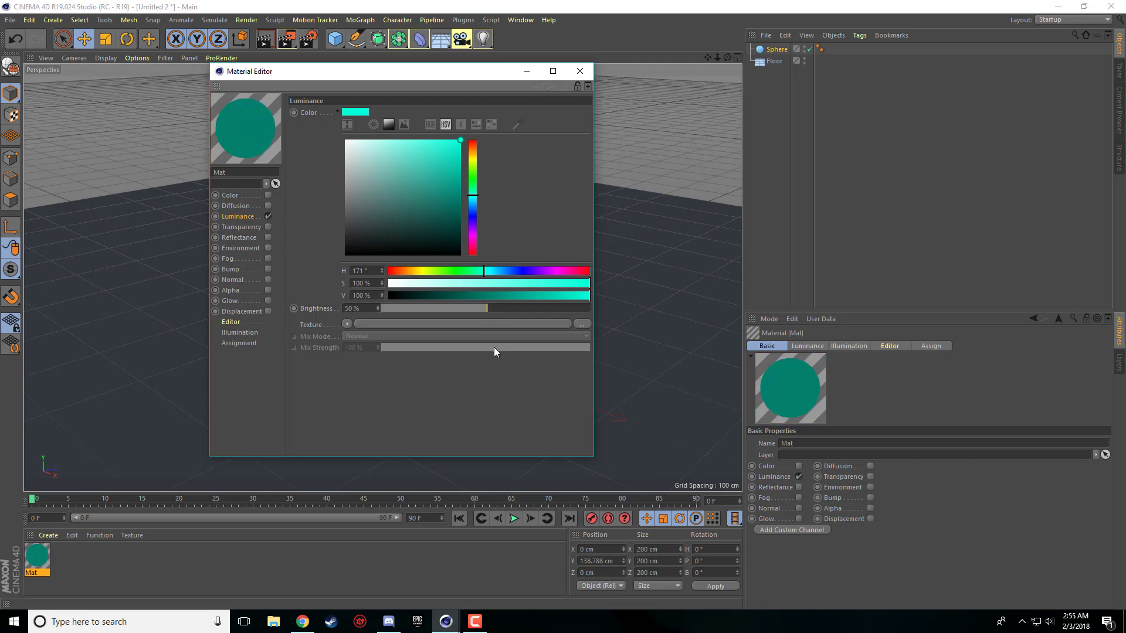
pyautogui.click(432, 310)
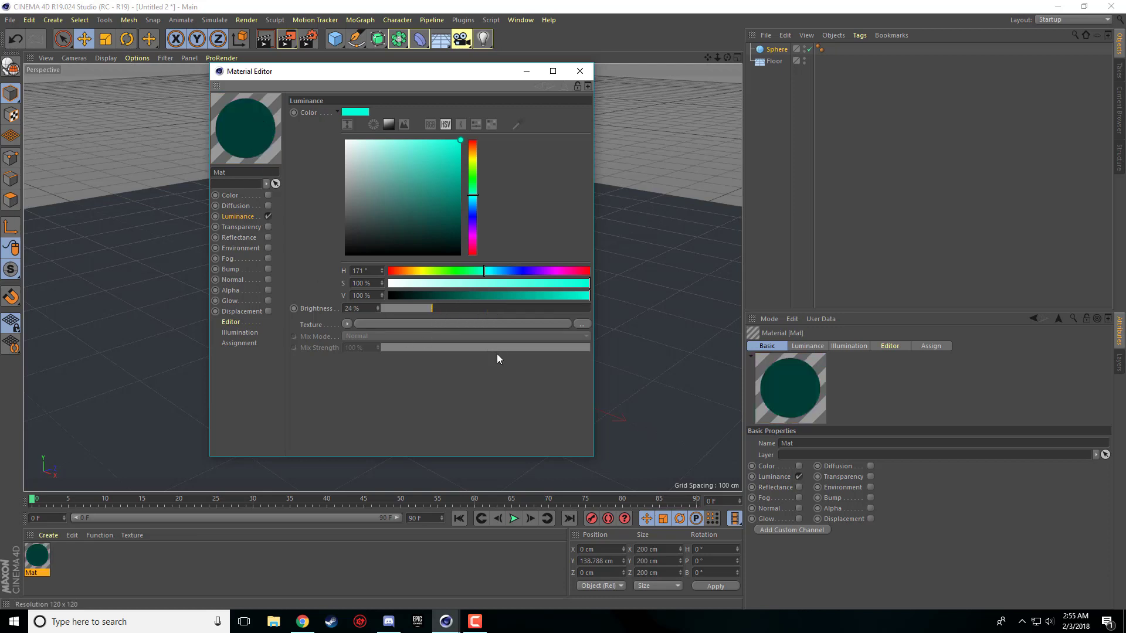
pyautogui.moveTo(513, 308); pyautogui.dragTo(660, 372)
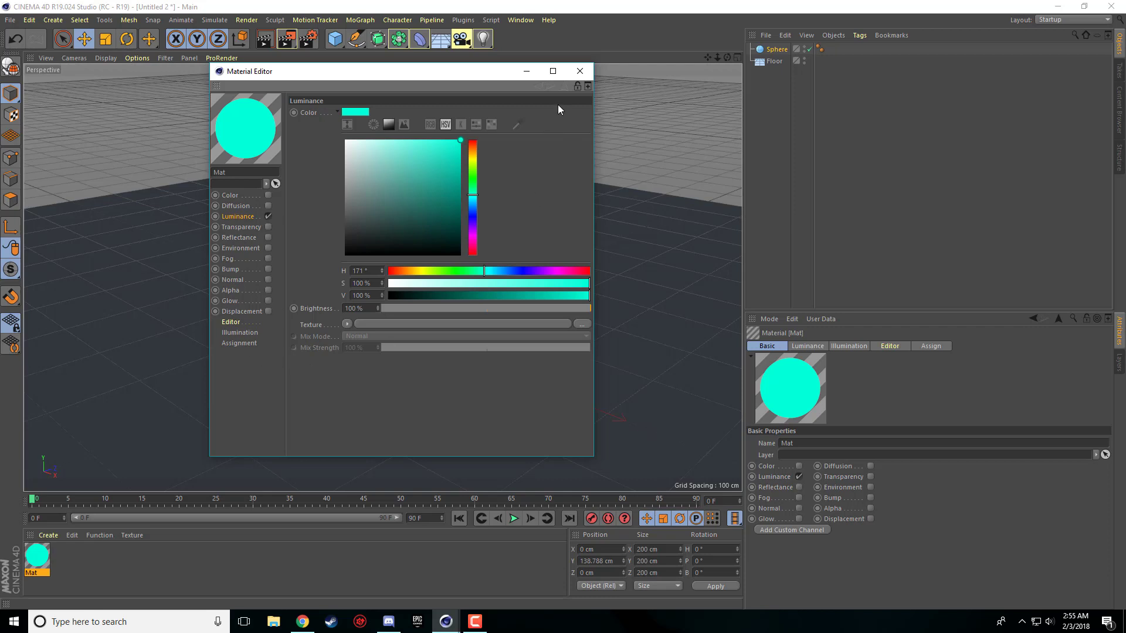
pyautogui.click(580, 71)
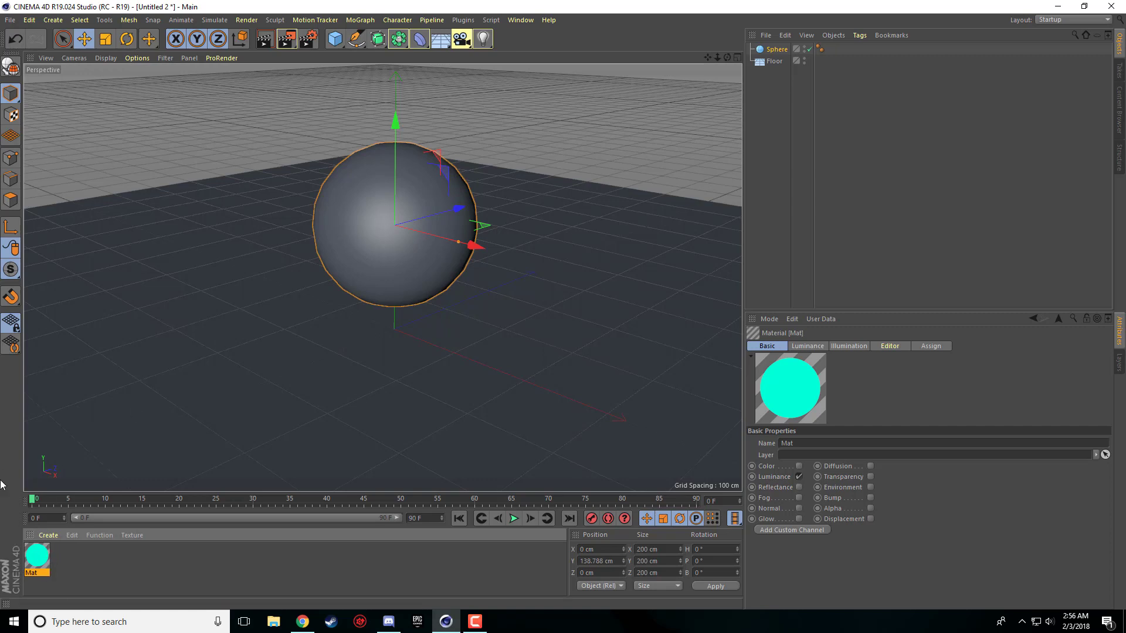
# Drop Mat onto the Sphere and render the active view with Ctrl+R.
pyautogui.moveTo(35, 559); pyautogui.dragTo(382, 262)
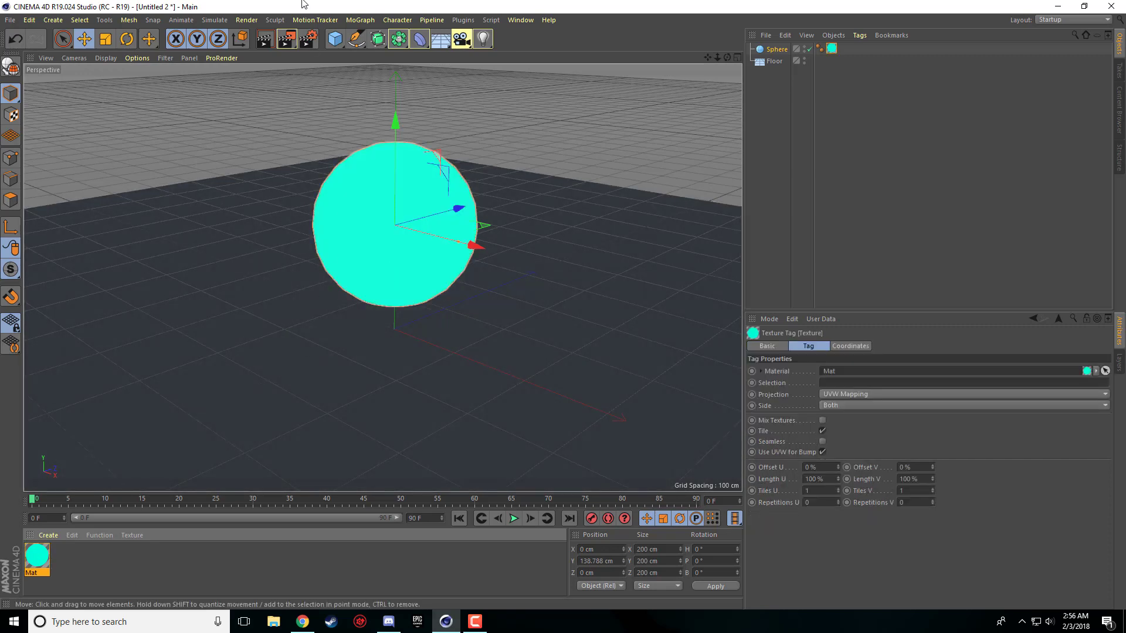
pyautogui.click(312, 41)
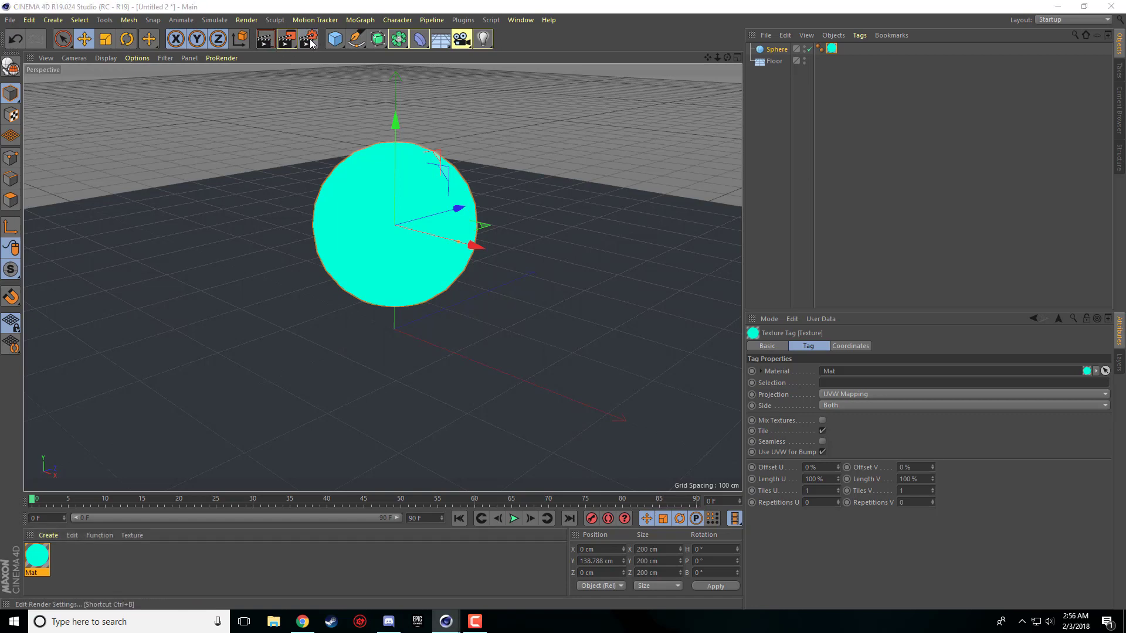
pyautogui.click(542, 7)
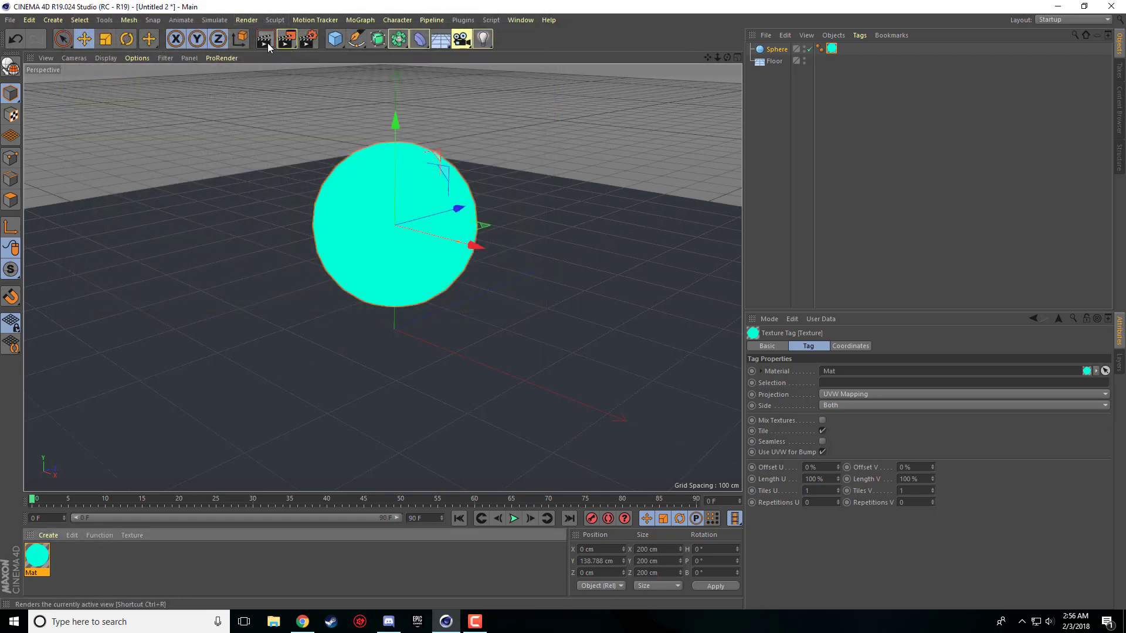
pyautogui.hotkey('ctrl', 'r')
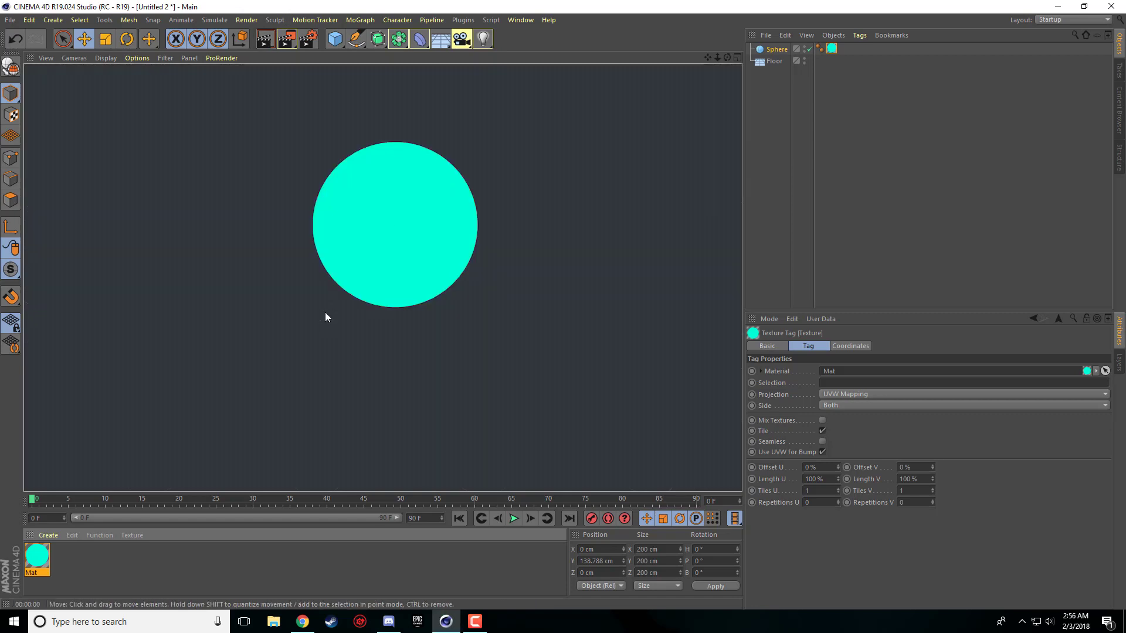
# Add Object Glow and Global Illumination to the Render Settings effects list, then close it.
pyautogui.click(316, 40)
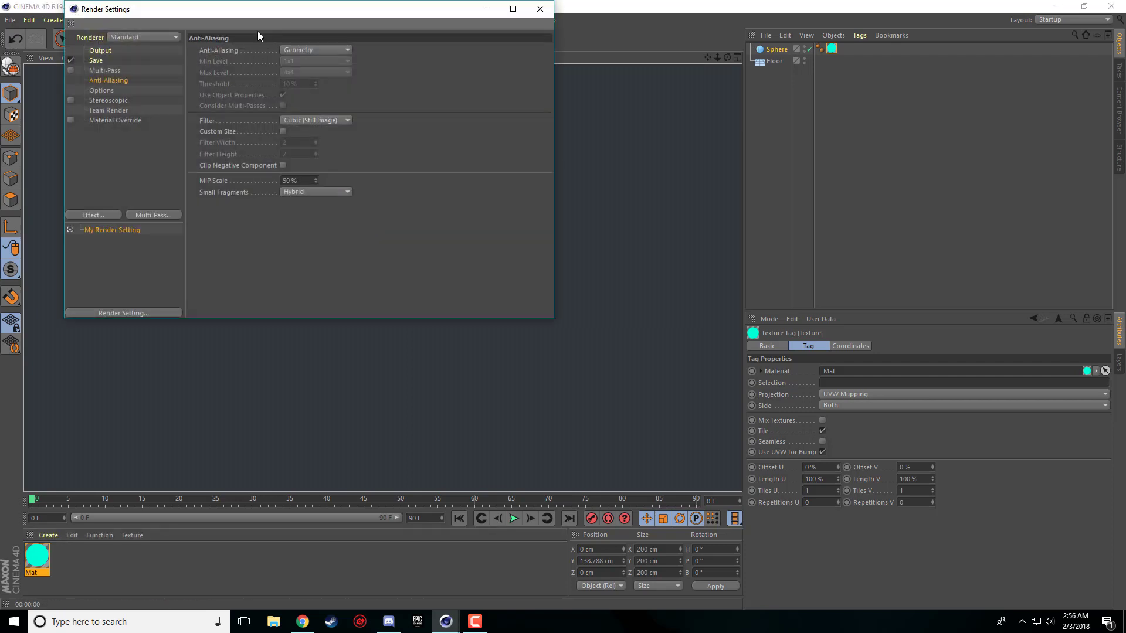
pyautogui.moveTo(263, 28); pyautogui.dragTo(406, 51)
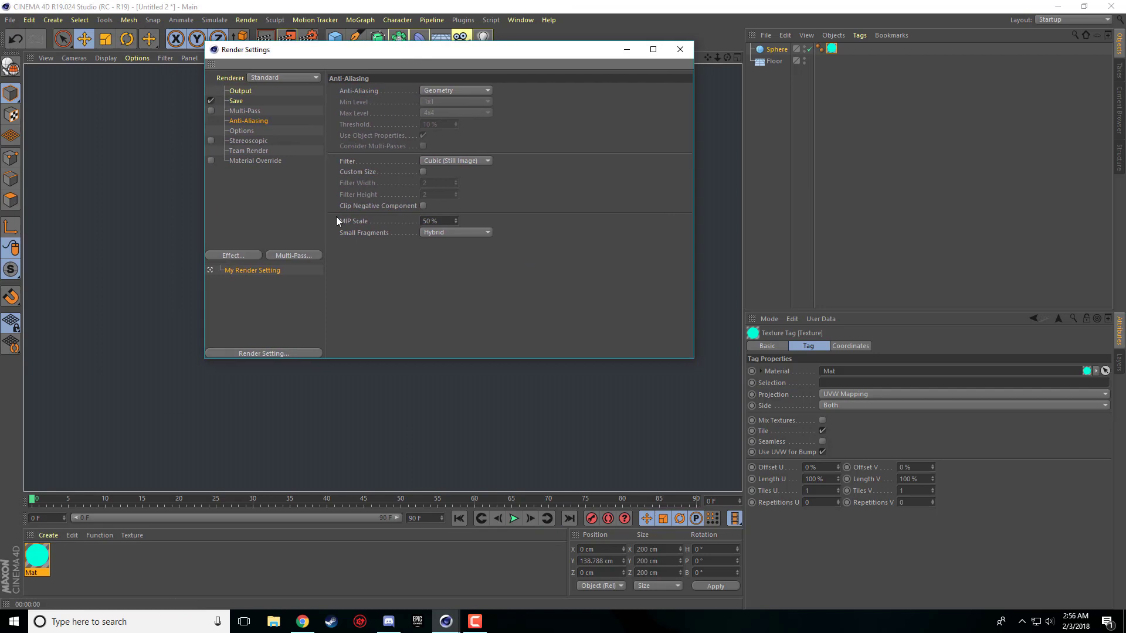
pyautogui.rightClick(251, 187)
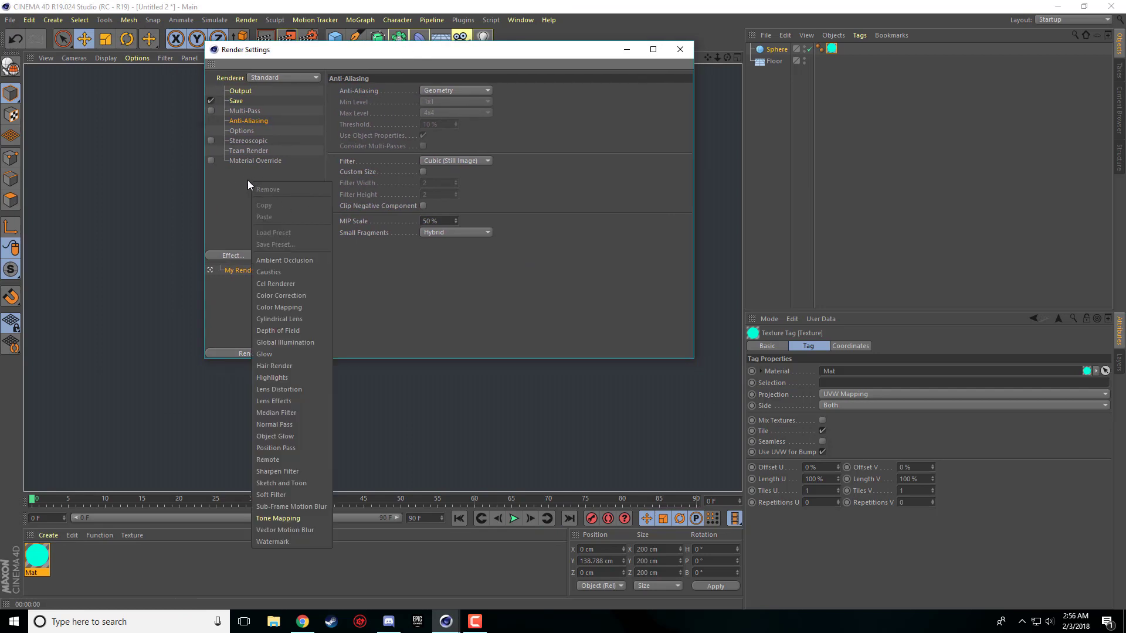
pyautogui.click(288, 439)
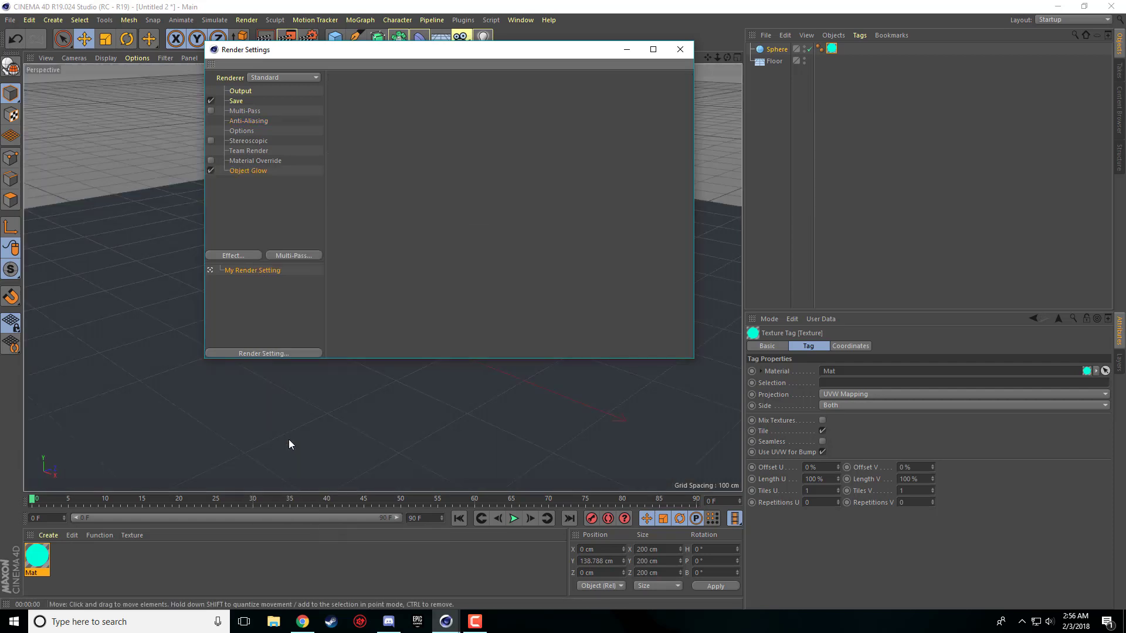
pyautogui.rightClick(262, 199)
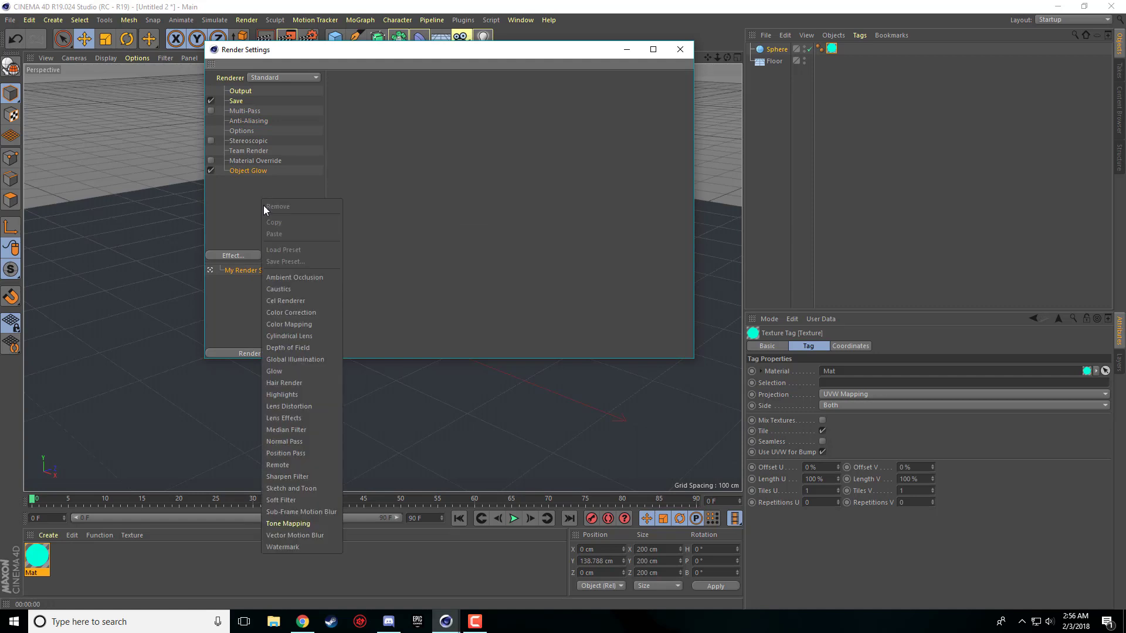
pyautogui.click(300, 360)
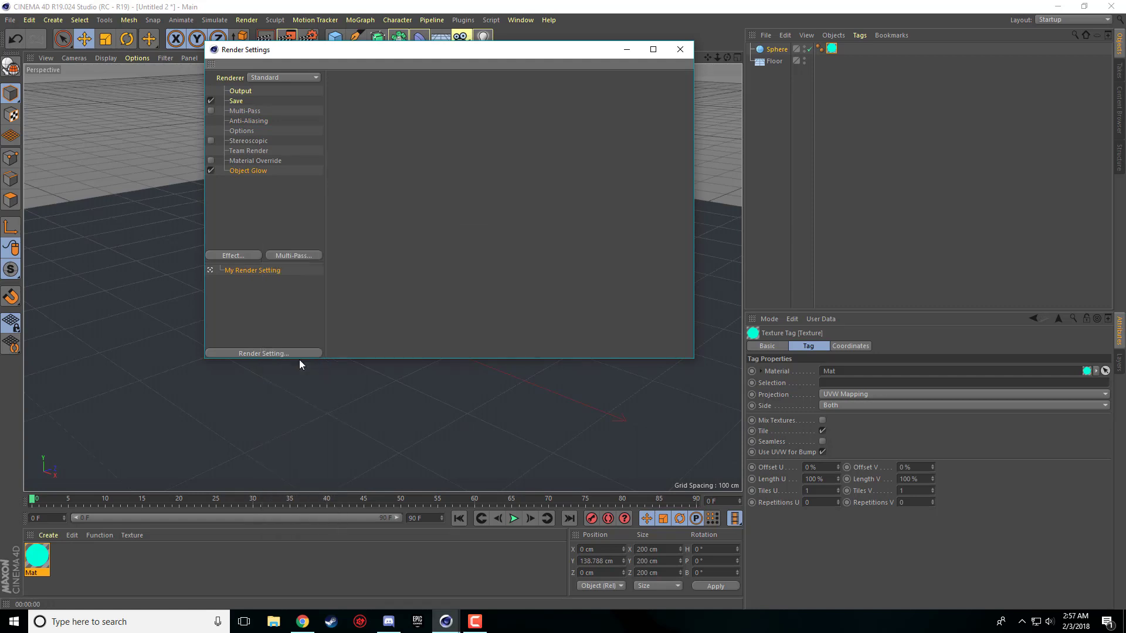
pyautogui.click(680, 50)
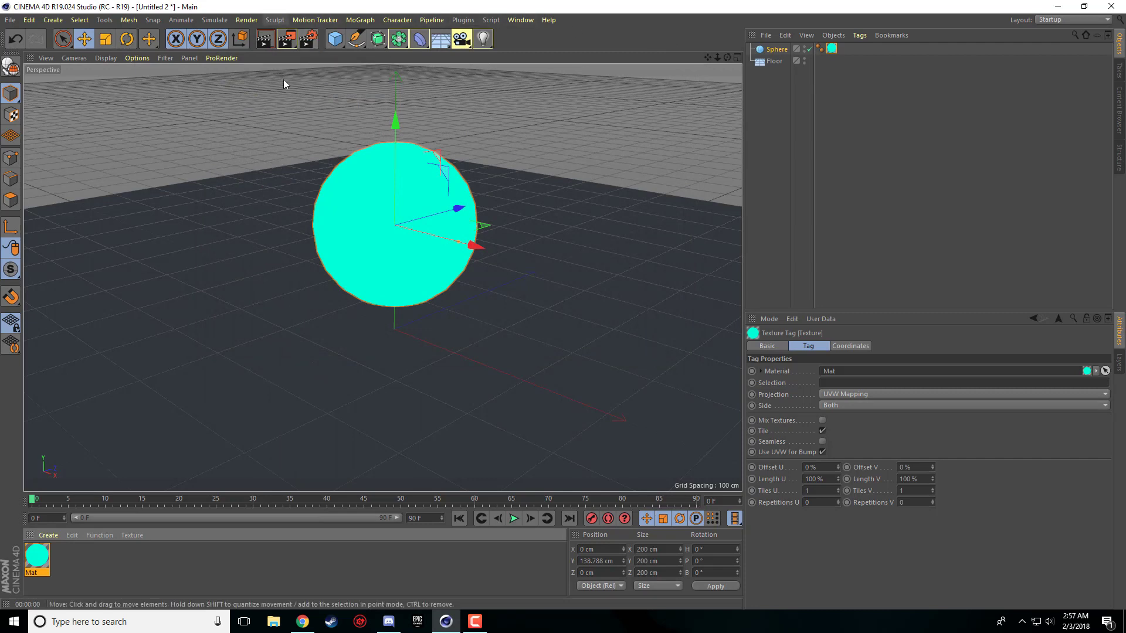
# Move the cyan Sphere down toward the floor and re-render to see its glow.
pyautogui.click(266, 40)
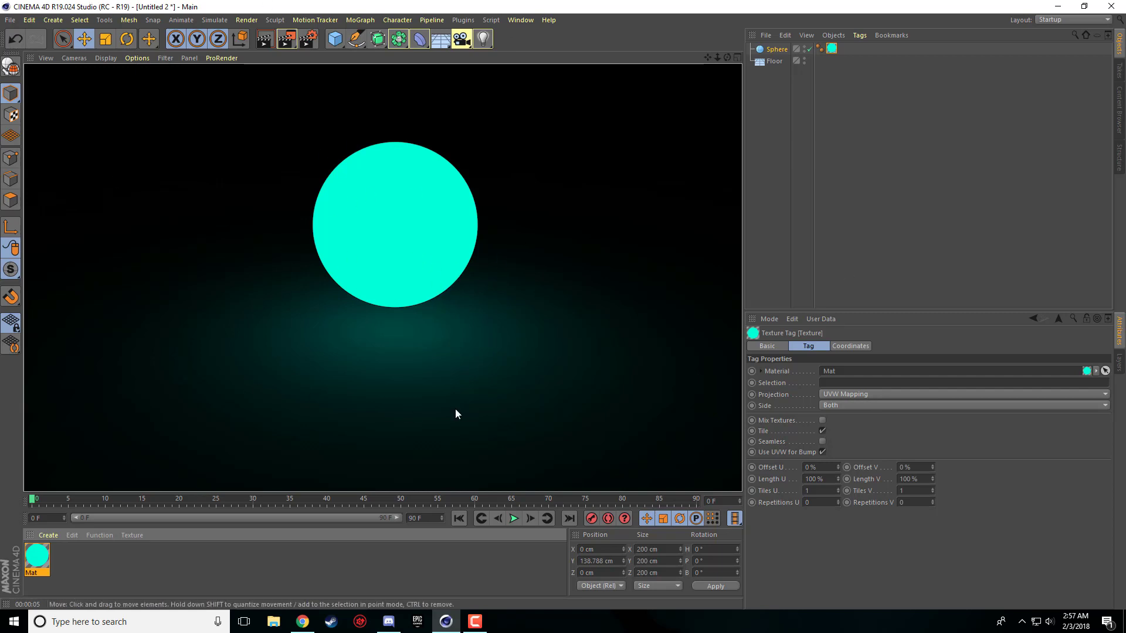
pyautogui.click(364, 254)
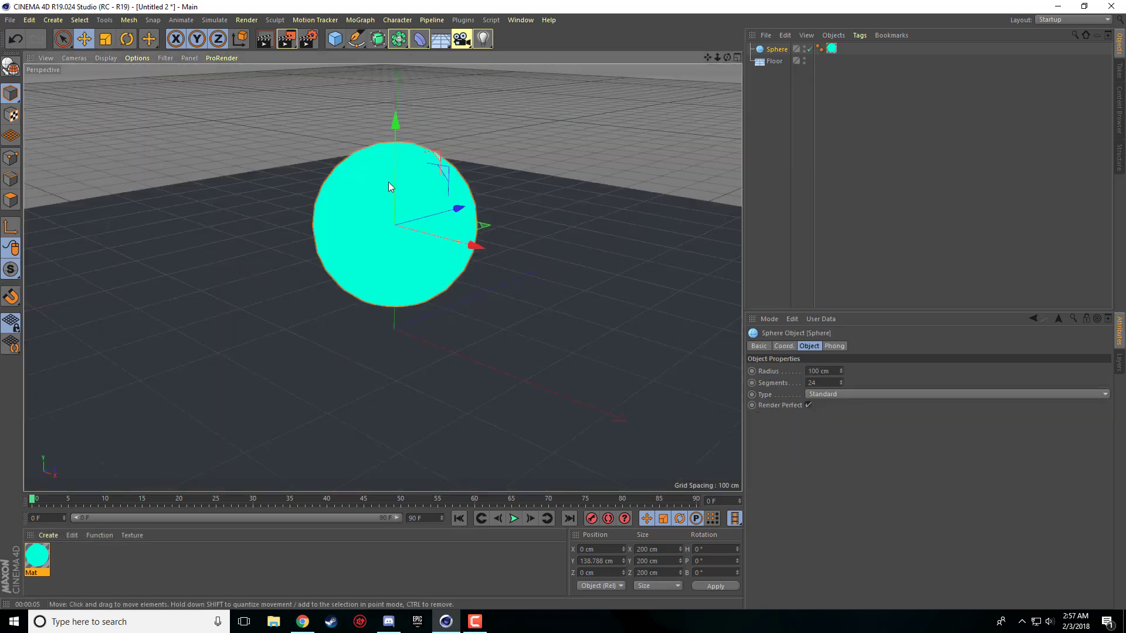
pyautogui.moveTo(389, 168)
pyautogui.mouseDown()
pyautogui.moveTo(392, 157)
pyautogui.moveTo(385, 176)
pyautogui.mouseUp()
pyautogui.hotkey('ctrl', 'r')
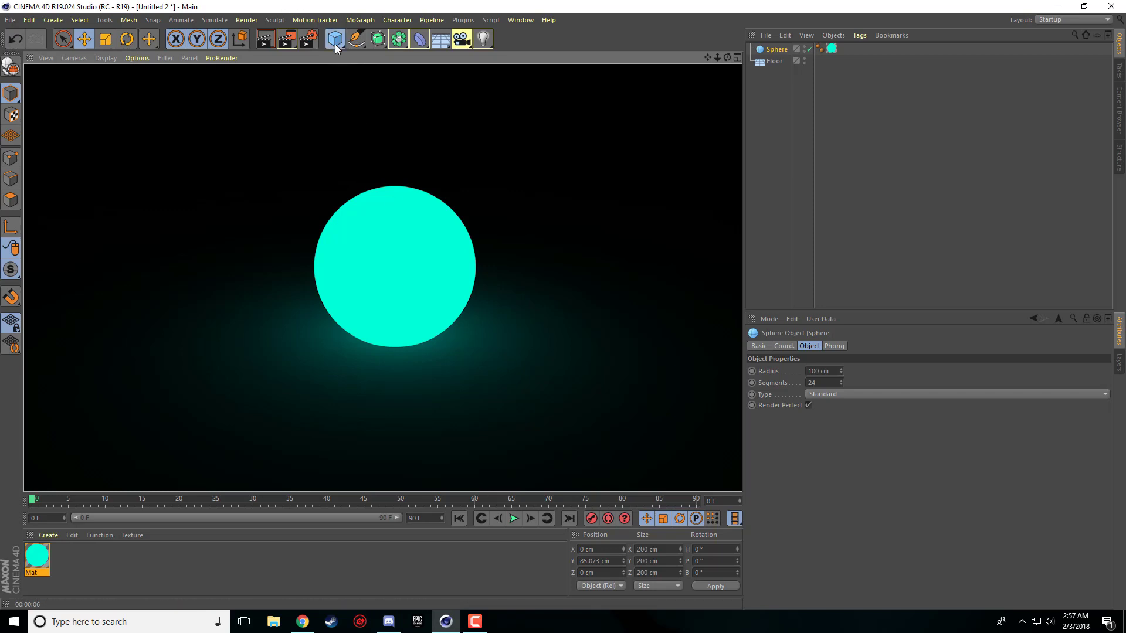
# Add a second Sphere with a 30 cm radius and raise it above the floor.
pyautogui.moveTo(335, 44); pyautogui.dragTo(368, 52)
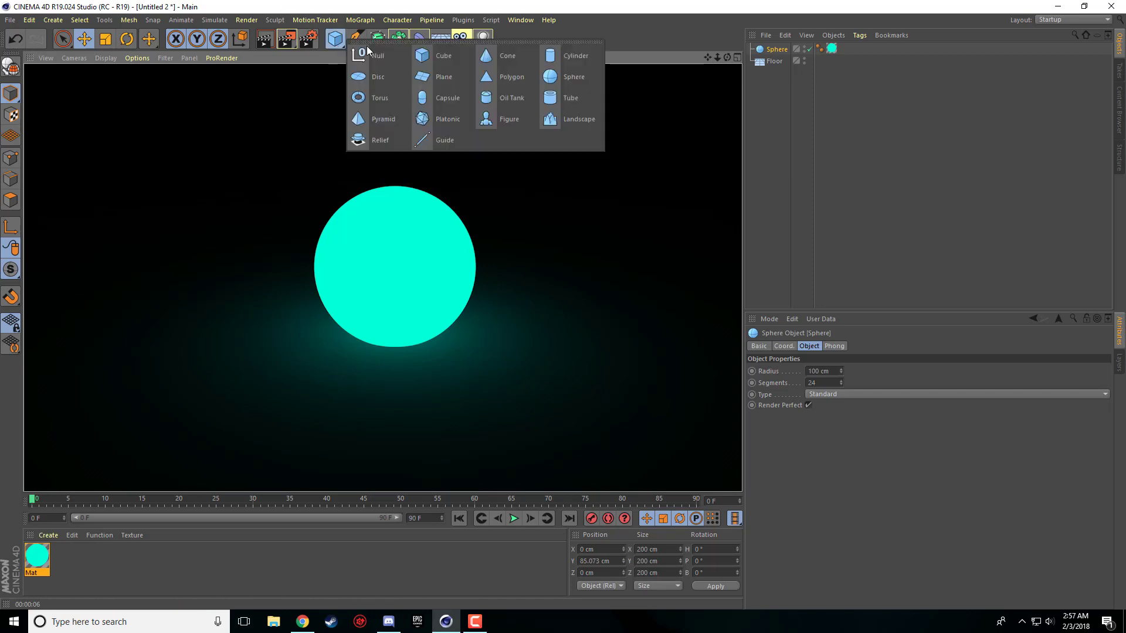
pyautogui.click(582, 72)
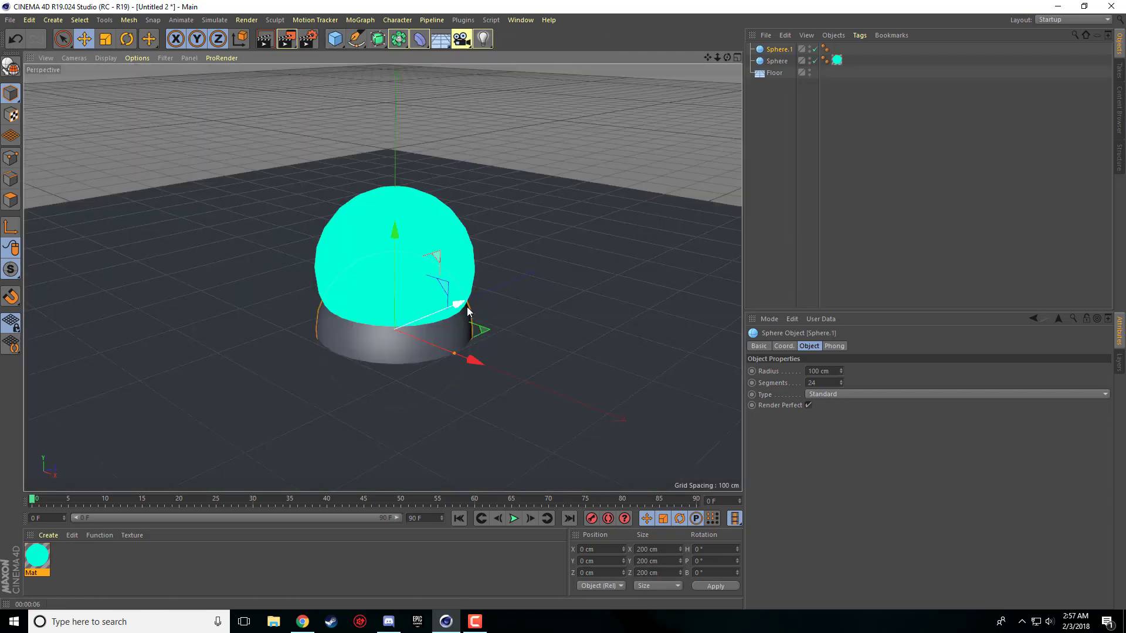
pyautogui.write('30')
pyautogui.press('Return')
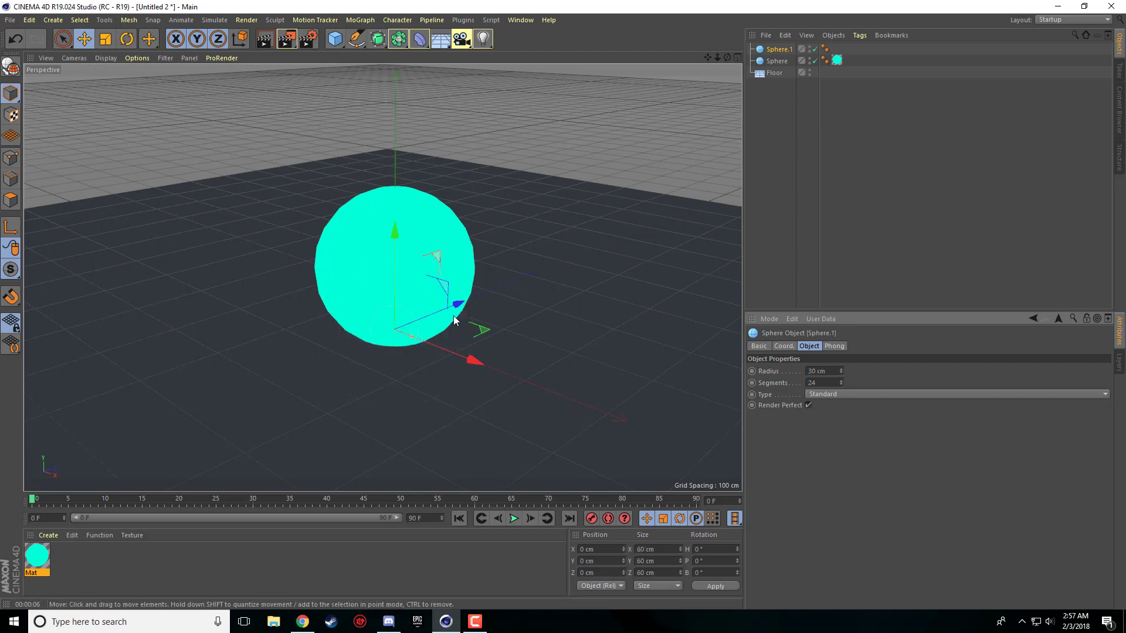
pyautogui.moveTo(393, 232); pyautogui.dragTo(390, 185)
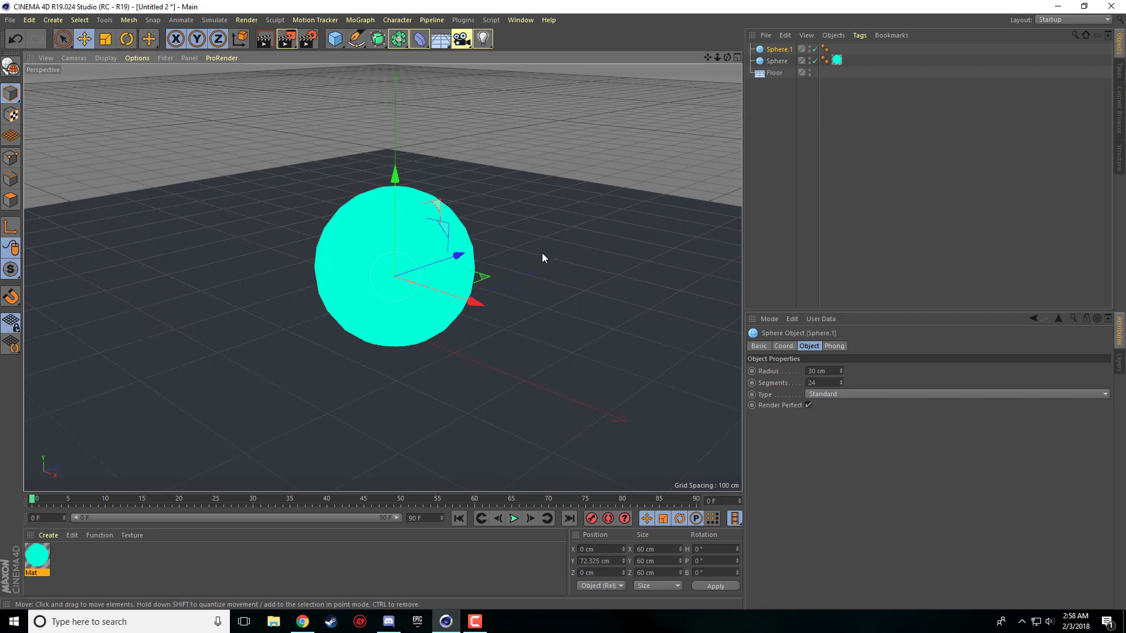
# Add an Array object to the scene.
pyautogui.click(399, 39)
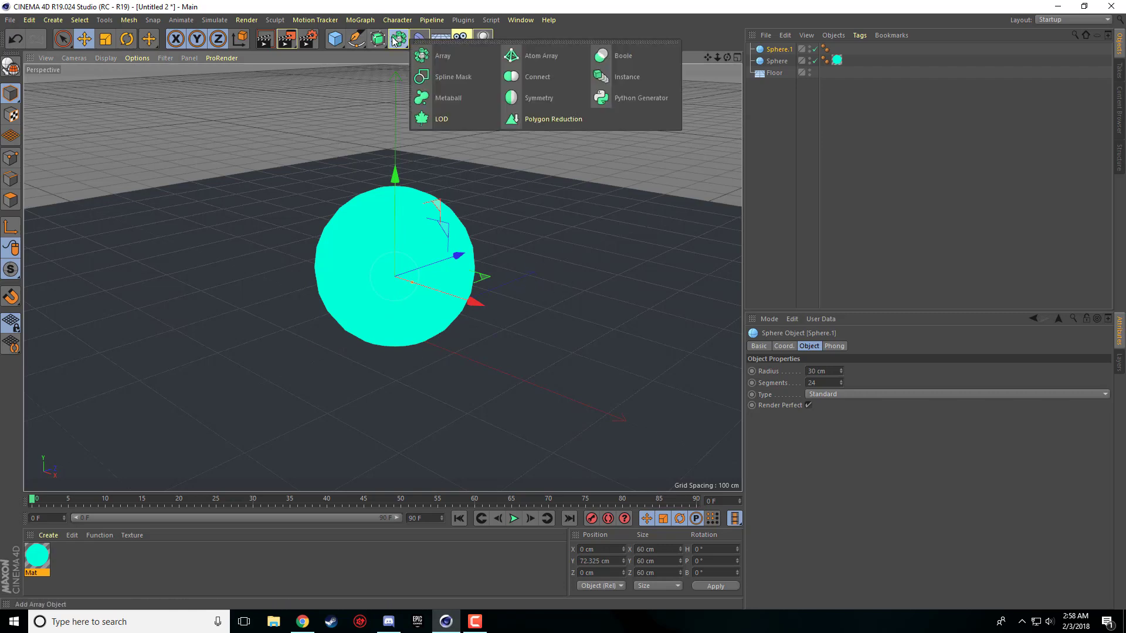
pyautogui.click(426, 56)
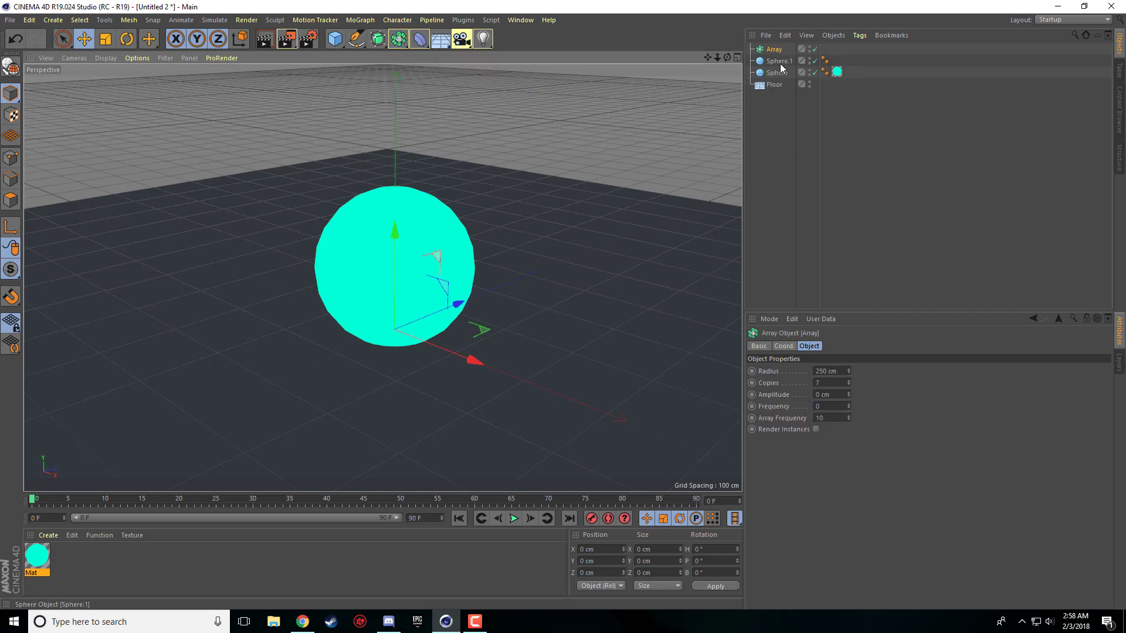
pyautogui.moveTo(780, 62)
pyautogui.mouseDown()
pyautogui.moveTo(768, 52)
pyautogui.moveTo(786, 51)
pyautogui.moveTo(766, 50)
pyautogui.moveTo(777, 53)
pyautogui.mouseUp()
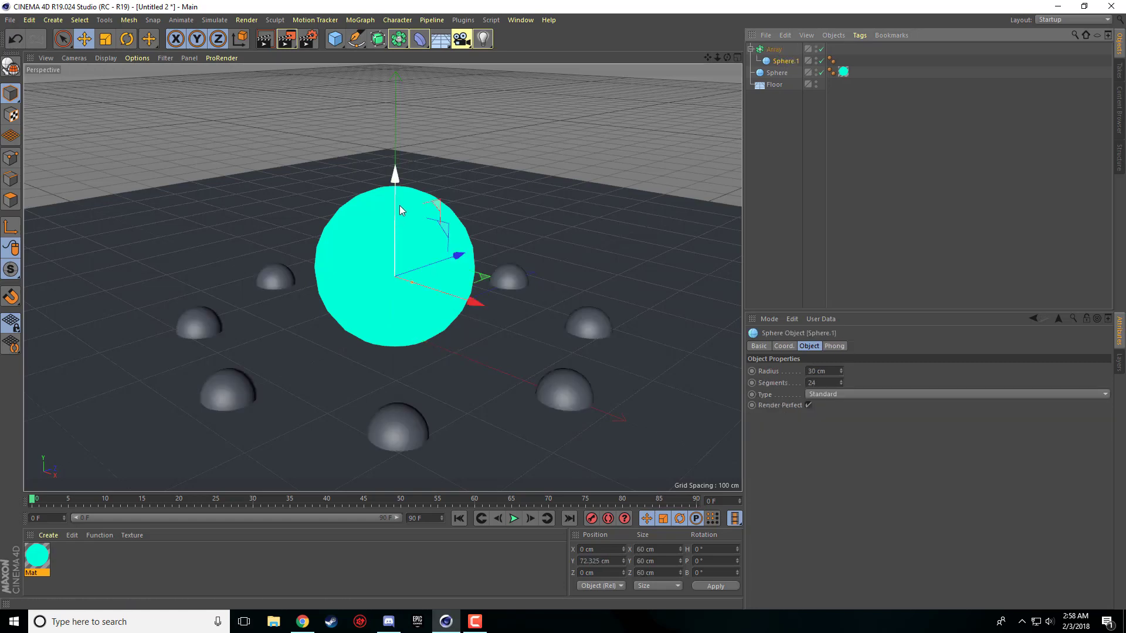
# Parent Sphere.1 under Array, raise it, and set a 171 cm radius with seven copies.
pyautogui.moveTo(399, 204); pyautogui.dragTo(403, 193)
pyautogui.click(774, 50)
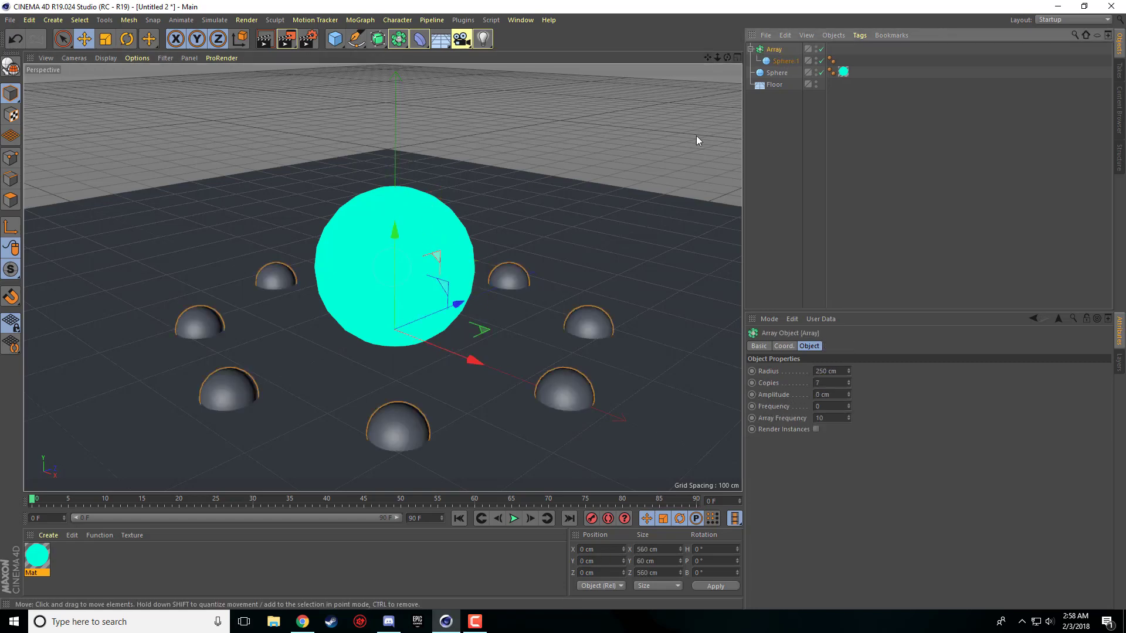
pyautogui.moveTo(393, 230); pyautogui.dragTo(396, 209)
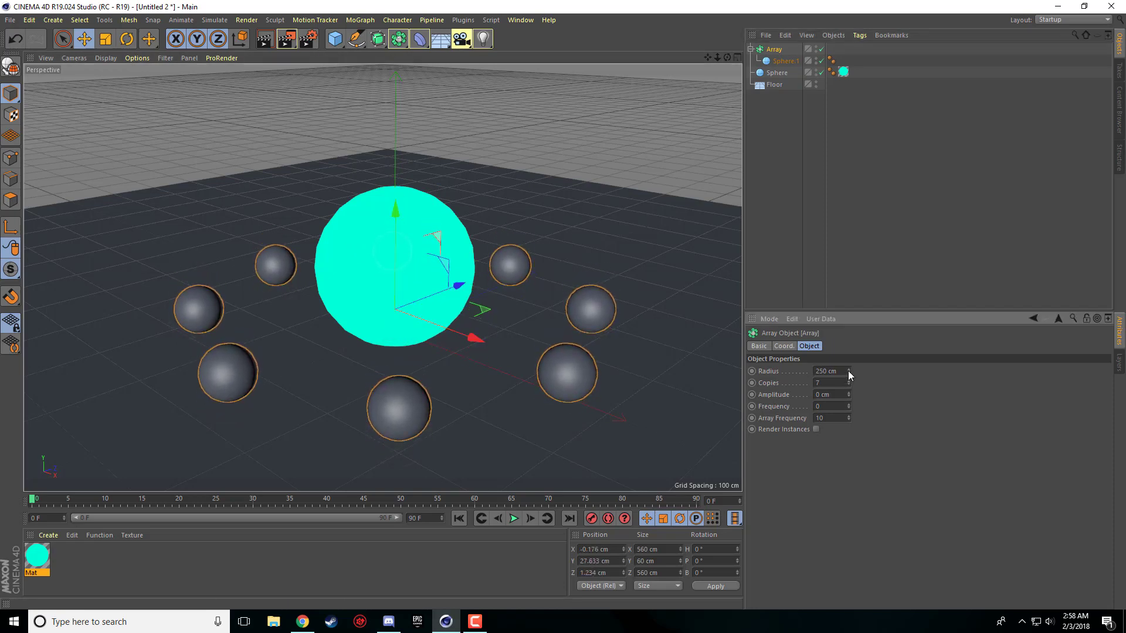
pyautogui.moveTo(849, 371); pyautogui.dragTo(849, 417)
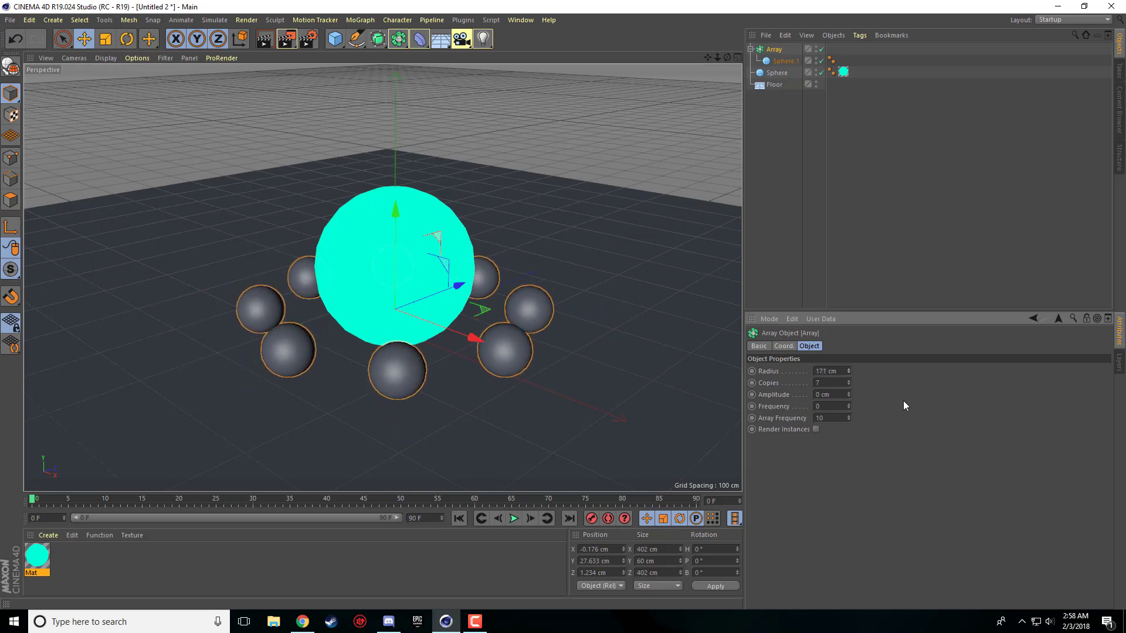
pyautogui.click(848, 381)
pyautogui.click(848, 381)
pyautogui.click(848, 386)
pyautogui.click(848, 386)
# Give the Array a 41 cm amplitude and 9.65 array frequency, lift it higher, then deselect.
pyautogui.moveTo(849, 395); pyautogui.dragTo(848, 378)
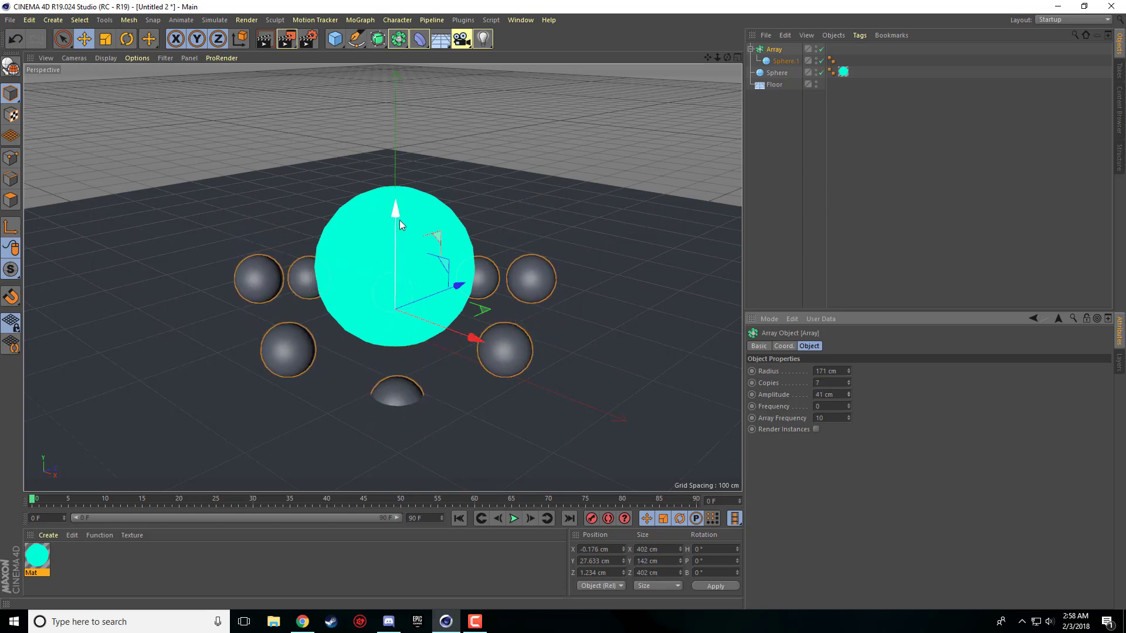
pyautogui.moveTo(399, 219); pyautogui.dragTo(400, 186)
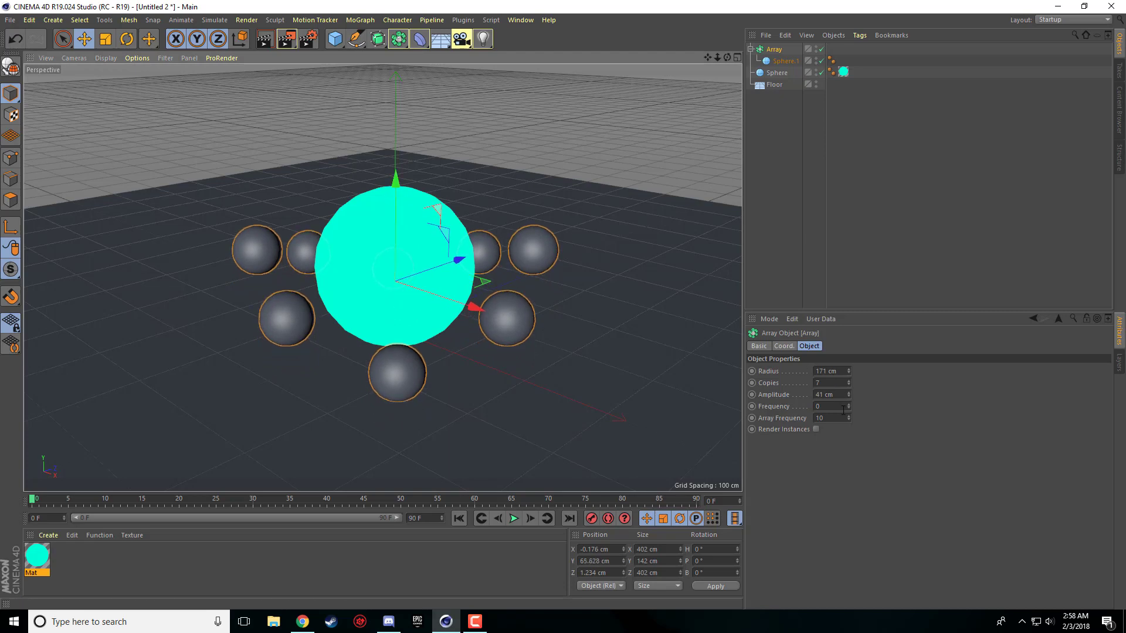
pyautogui.moveTo(849, 417); pyautogui.dragTo(846, 421)
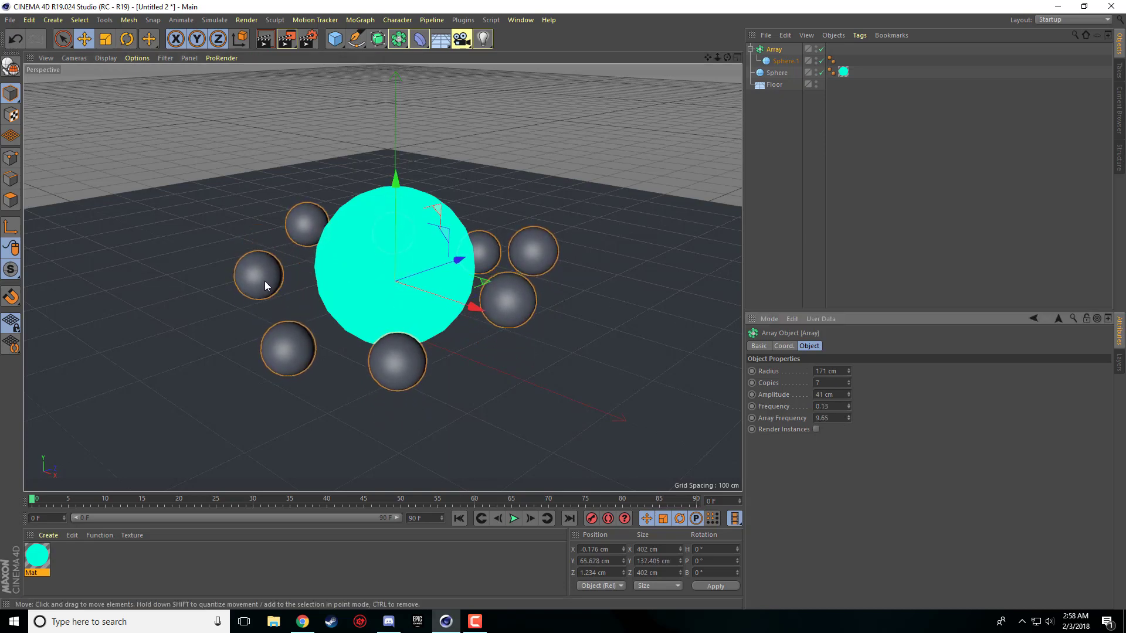
pyautogui.click(305, 291)
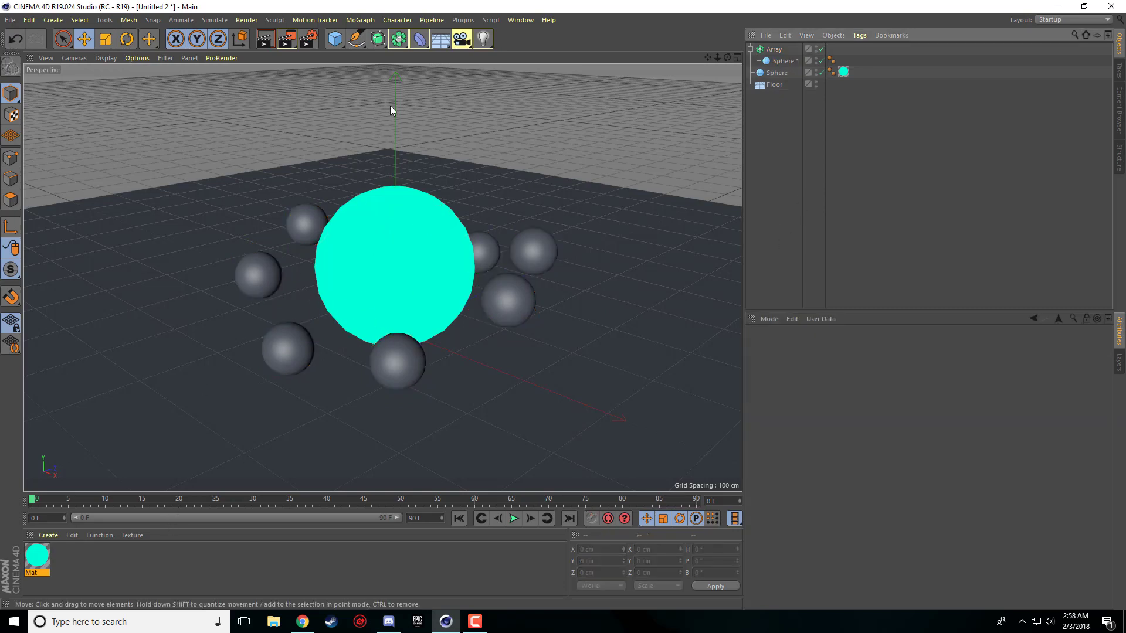
# Render the viewport to see the cyan glow lighting the seven ringed spheres.
pyautogui.click(267, 40)
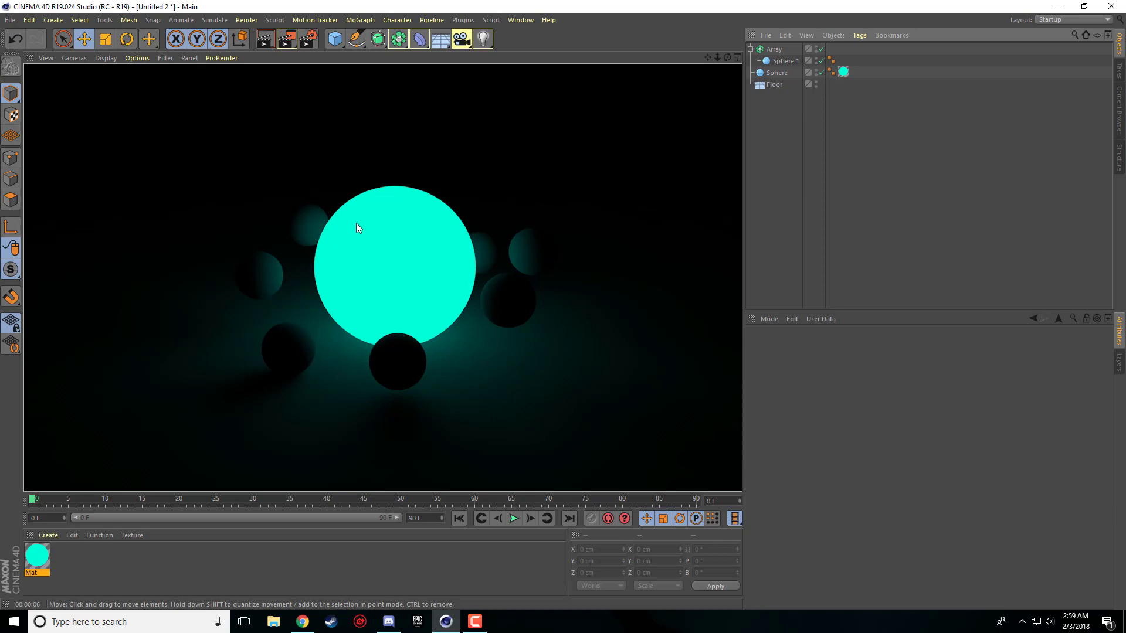
# Create Mat.1 and set its Color to fully saturated orange at hue 37°.
pyautogui.doubleClick(85, 556)
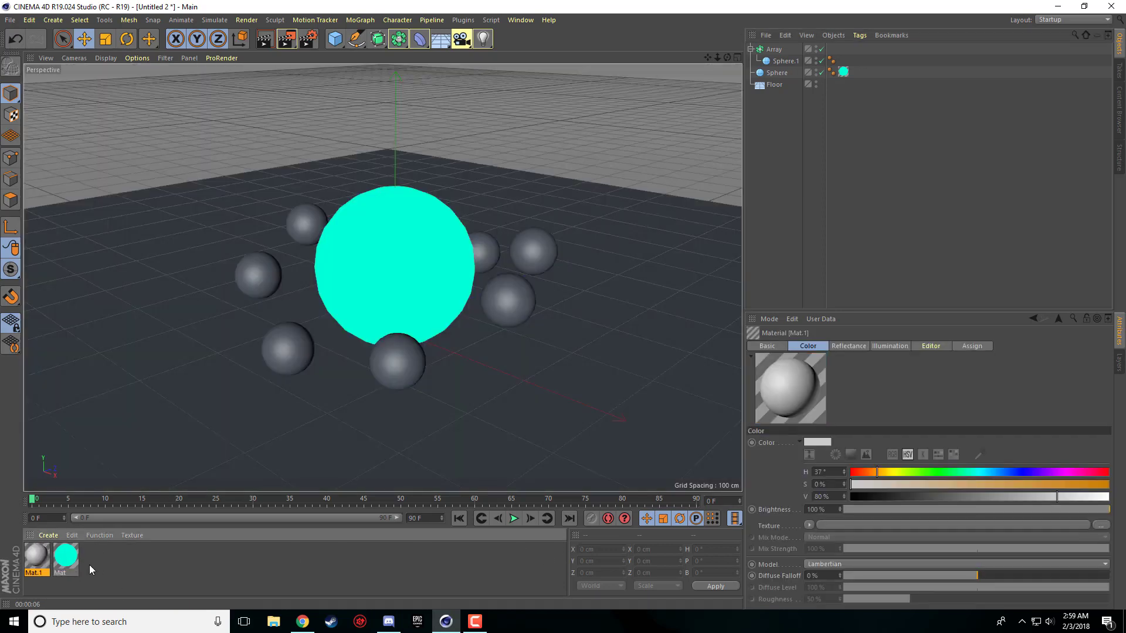
pyautogui.doubleClick(37, 561)
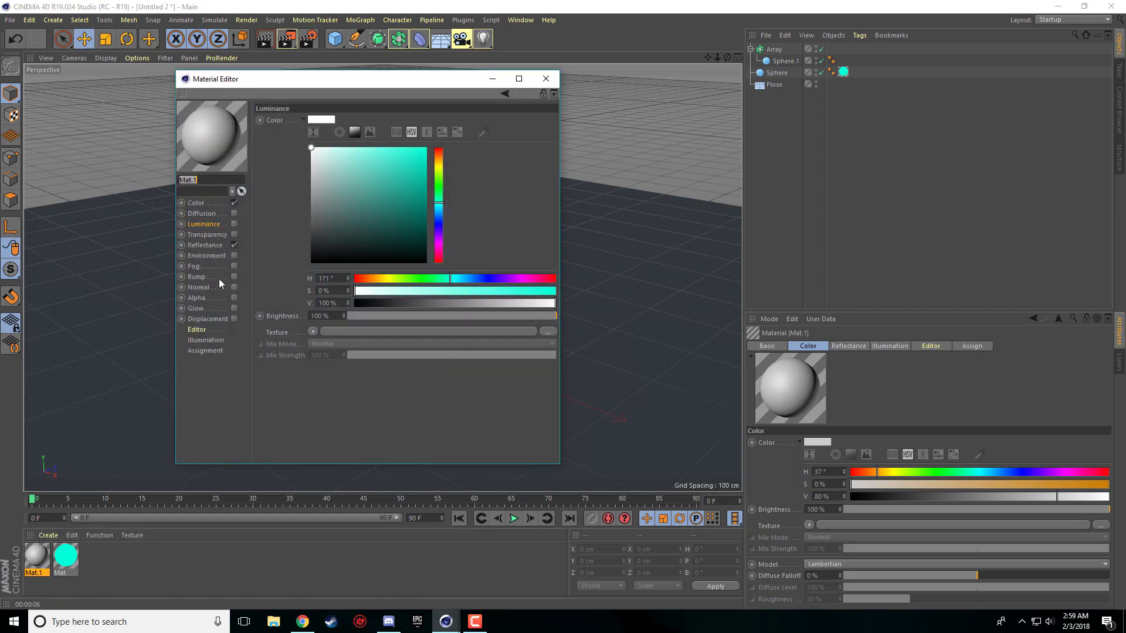
pyautogui.click(205, 203)
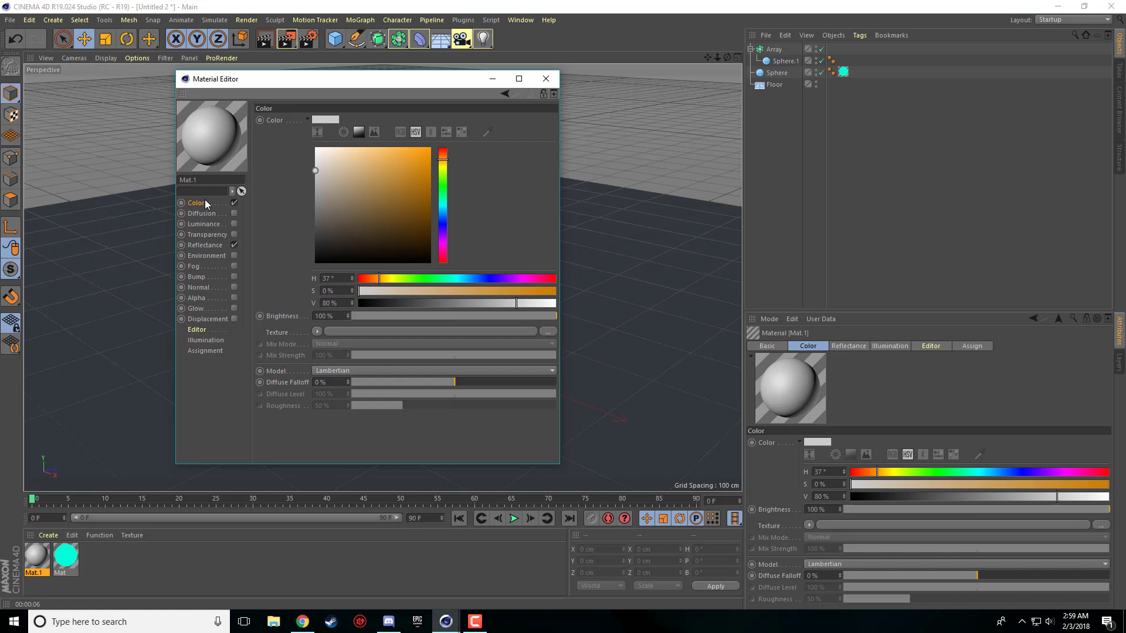
pyautogui.click(420, 160)
pyautogui.moveTo(421, 160); pyautogui.dragTo(431, 147)
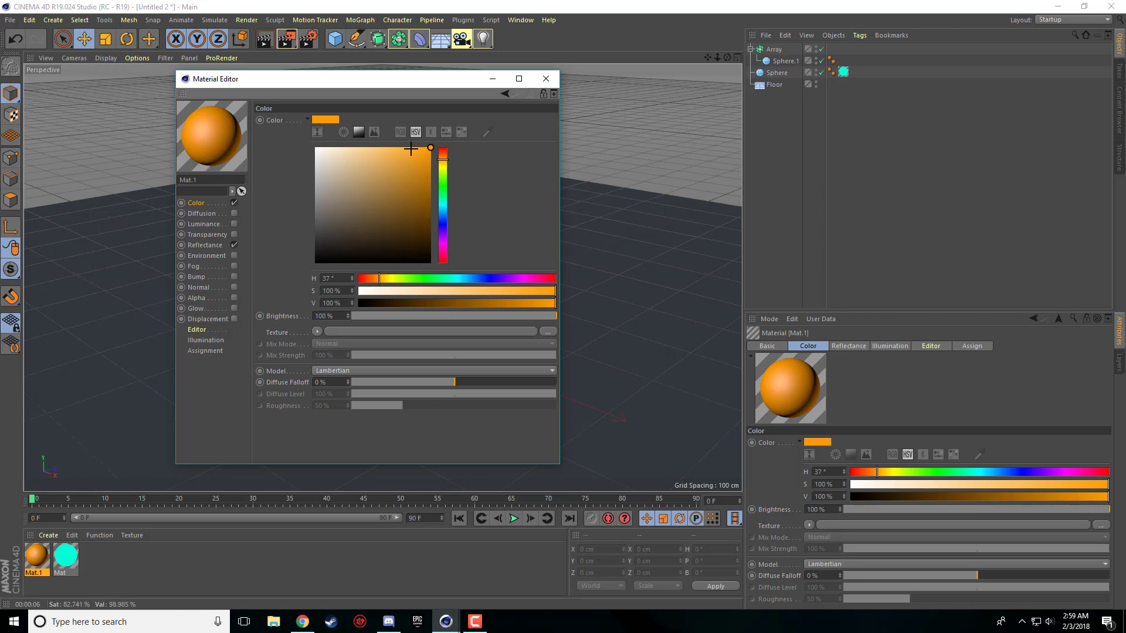
pyautogui.click(203, 250)
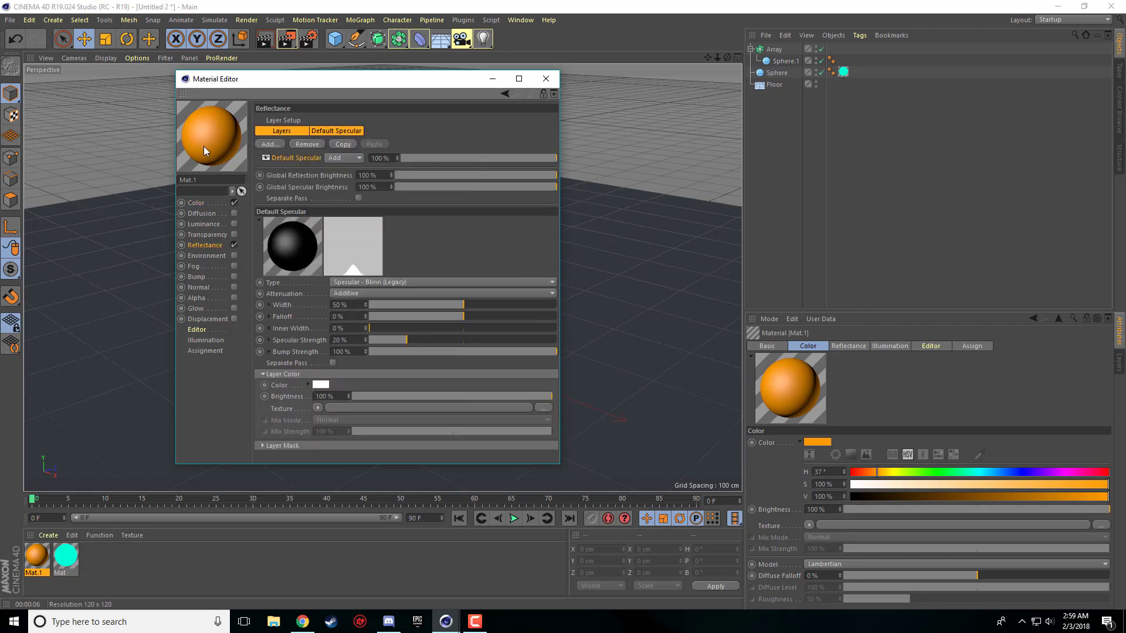
# Replace Mat.1's default specular with a Reflection (Legacy) layer at 20%, then close the editor.
pyautogui.click(306, 144)
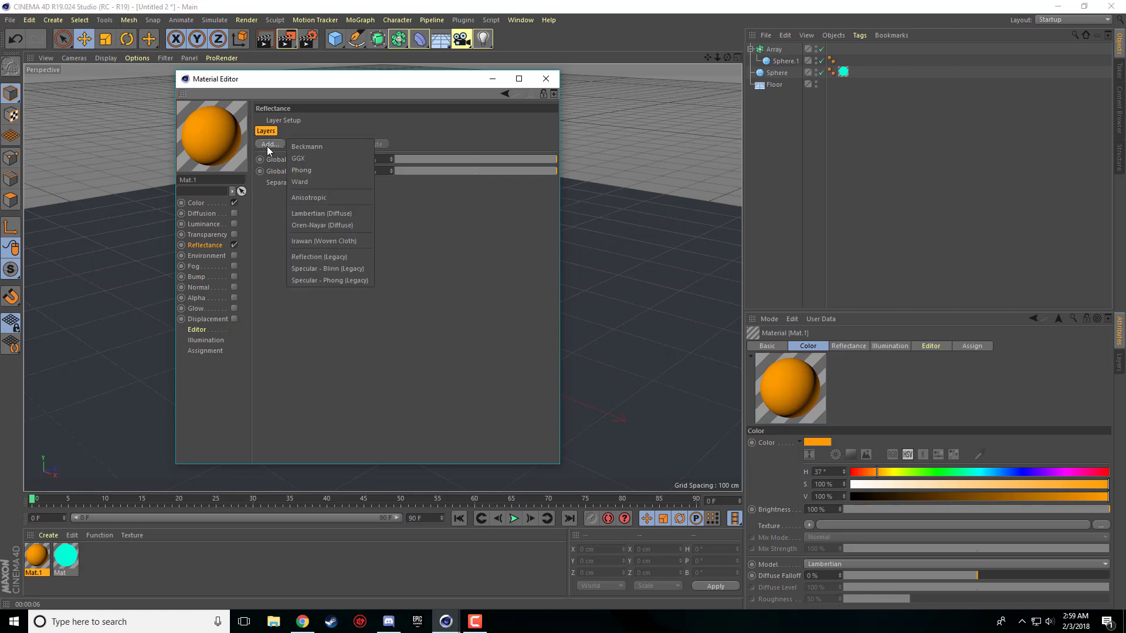
pyautogui.click(351, 257)
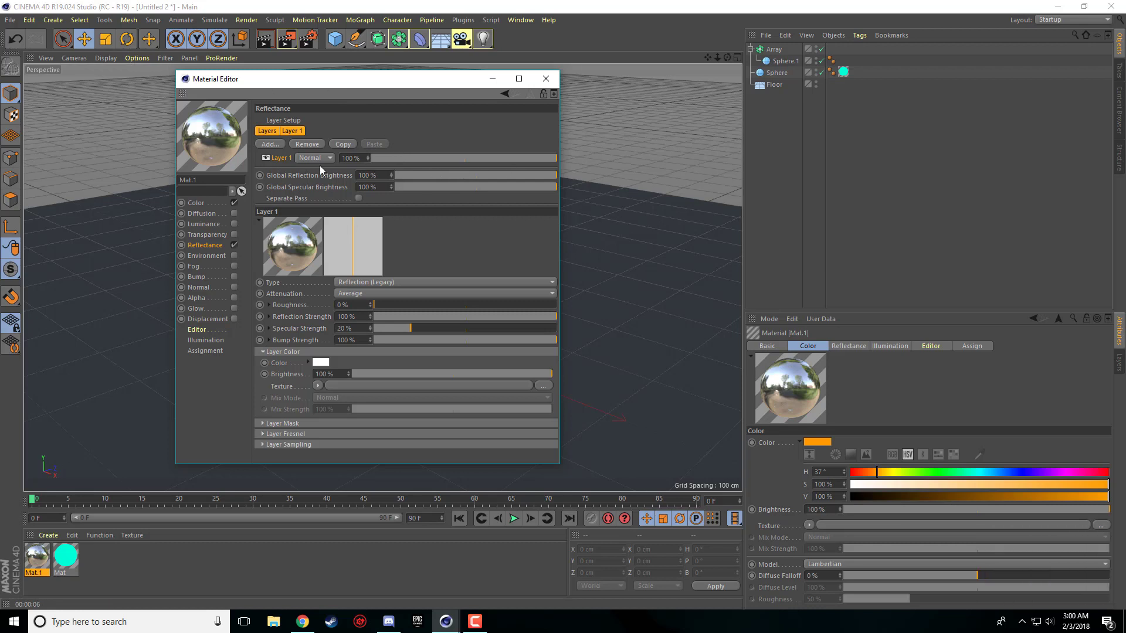
pyautogui.moveTo(533, 155); pyautogui.dragTo(412, 159)
pyautogui.click(409, 156)
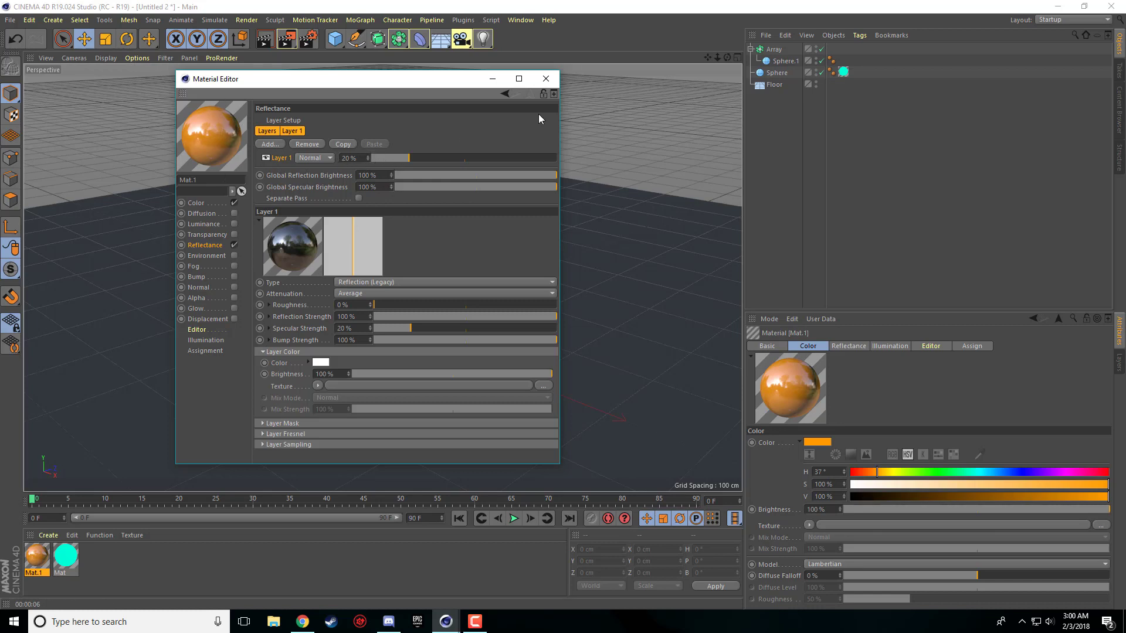
pyautogui.click(546, 78)
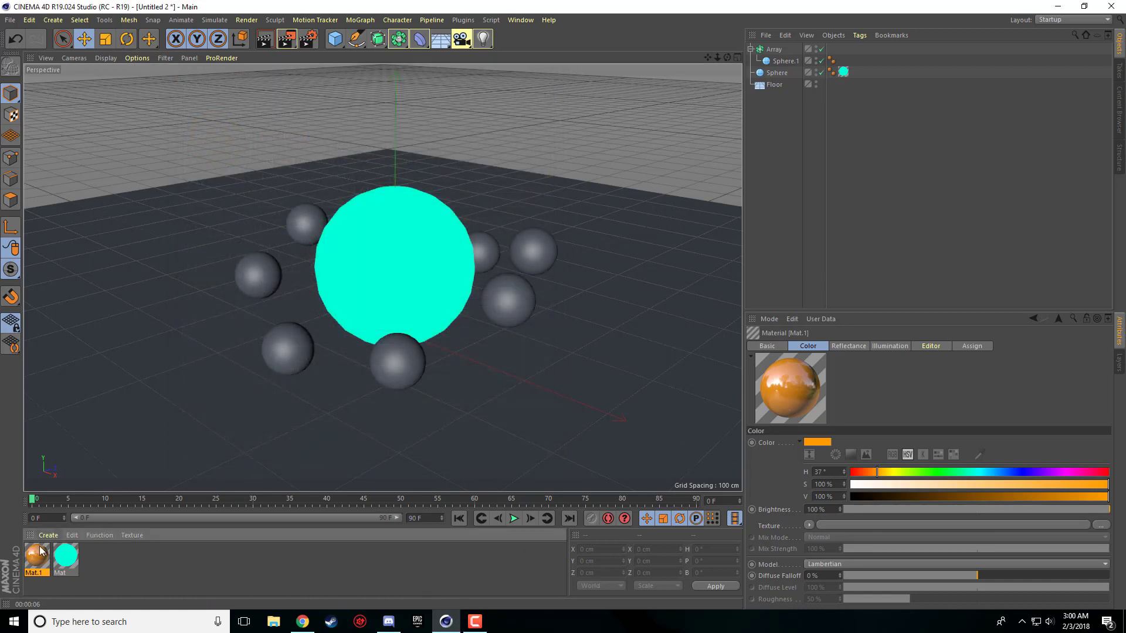
# Apply the orange reflective Mat.1 to the Array and render a viewport preview.
pyautogui.moveTo(34, 562); pyautogui.dragTo(290, 350)
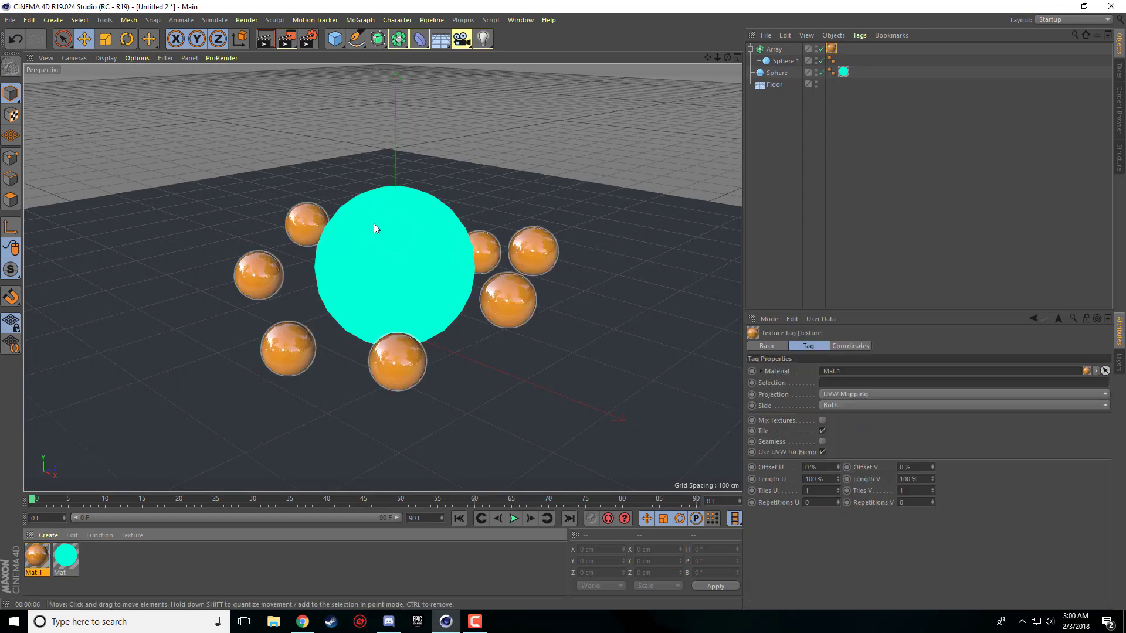
pyautogui.click(265, 40)
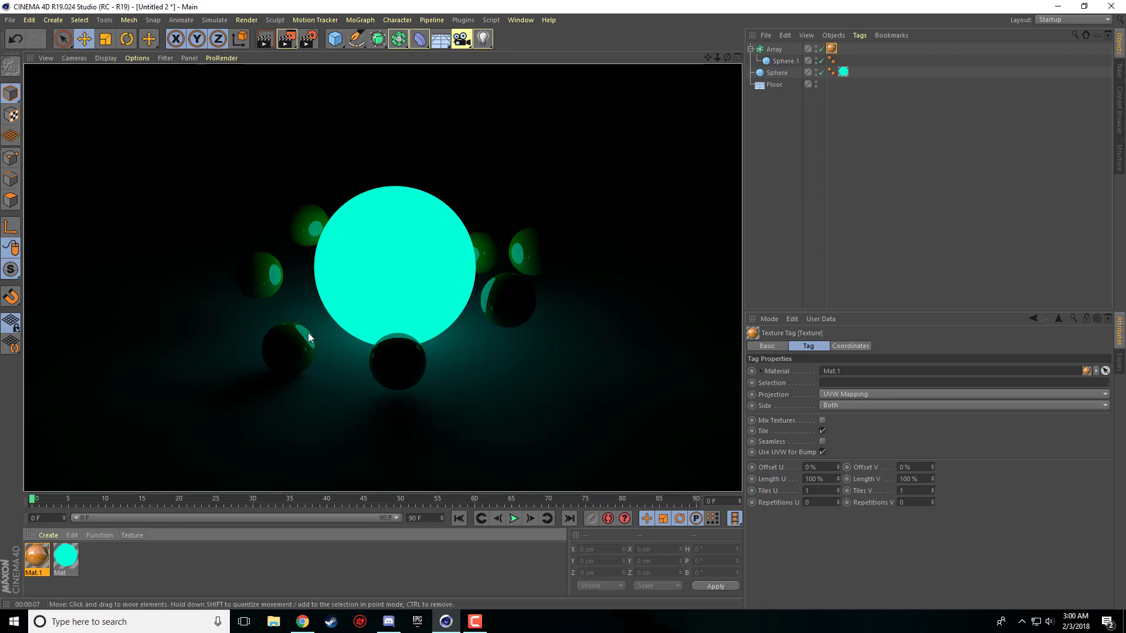
# Change Mat's luminance hue from cyan to green (105°) and re-render the view.
pyautogui.doubleClick(68, 560)
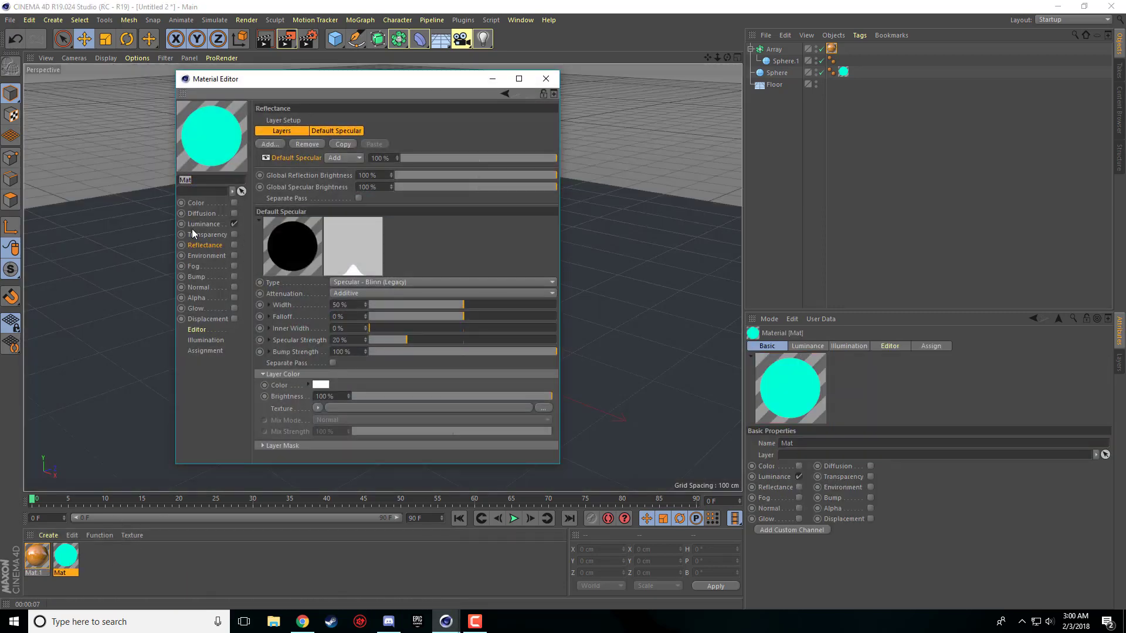
pyautogui.click(211, 221)
pyautogui.click(441, 183)
pyautogui.click(546, 79)
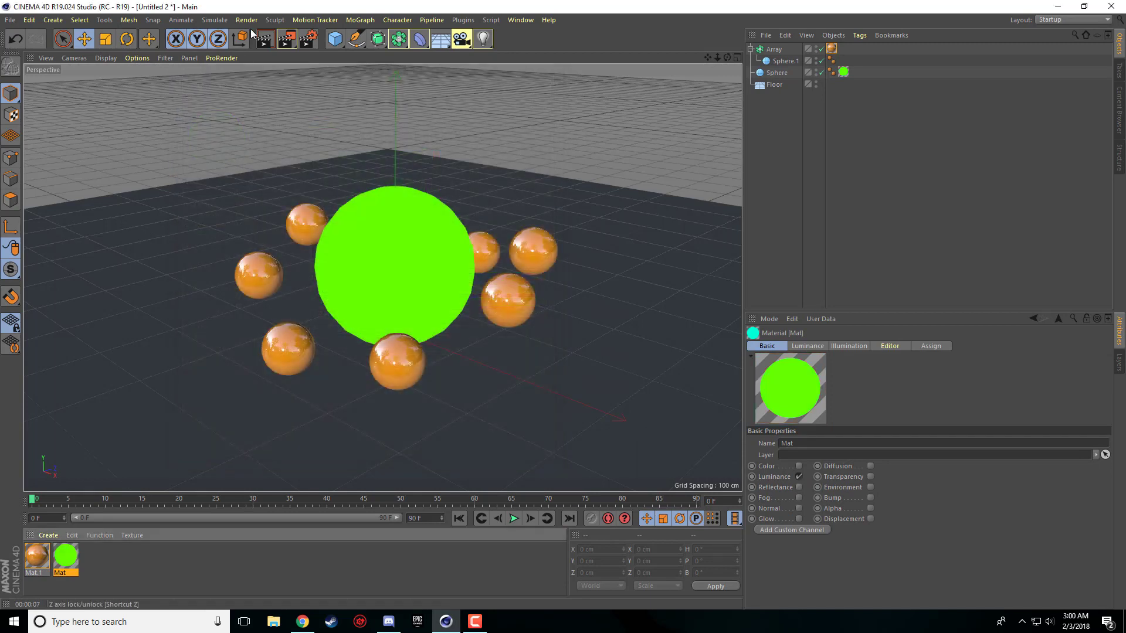
pyautogui.click(265, 39)
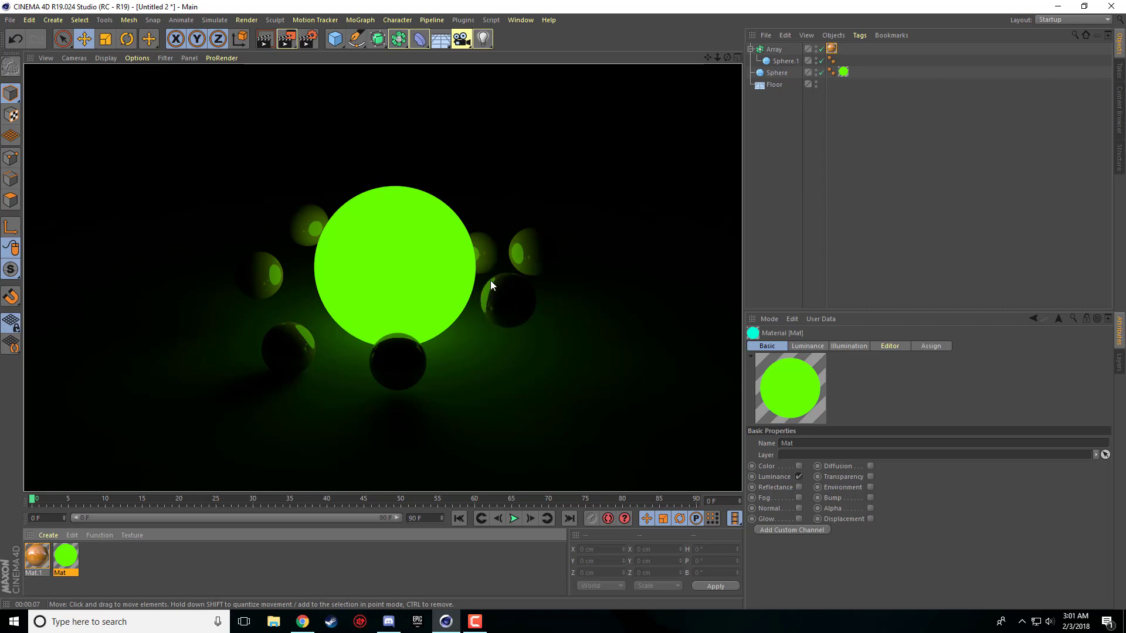
# Set render anti-aliasing to Best and render the viewport to check it.
pyautogui.click(315, 41)
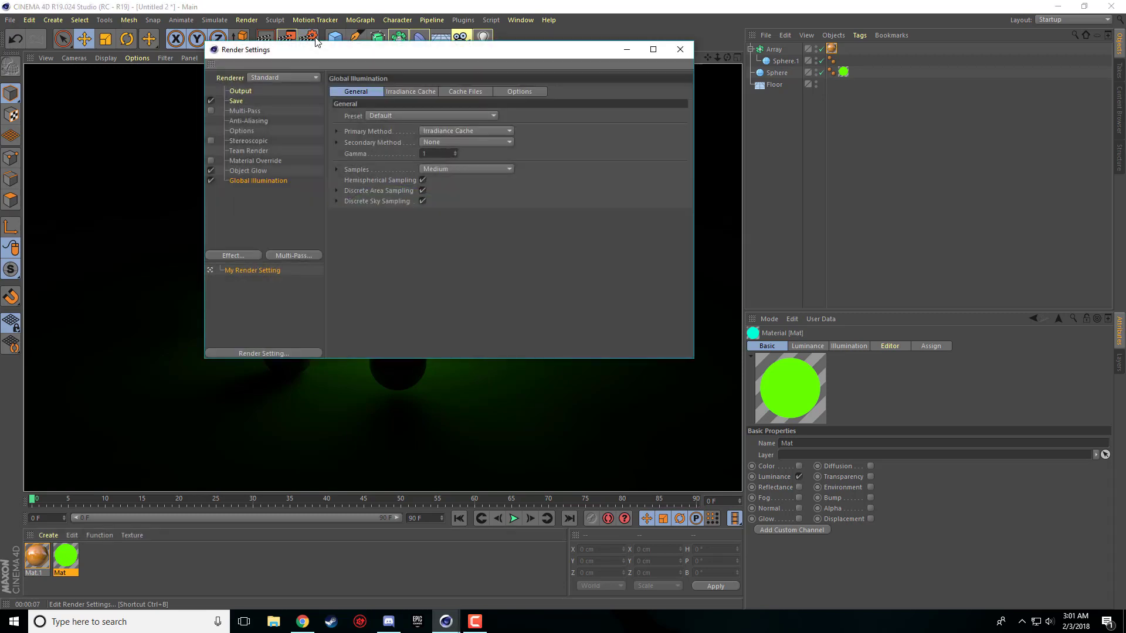
pyautogui.moveTo(367, 51); pyautogui.dragTo(356, 51)
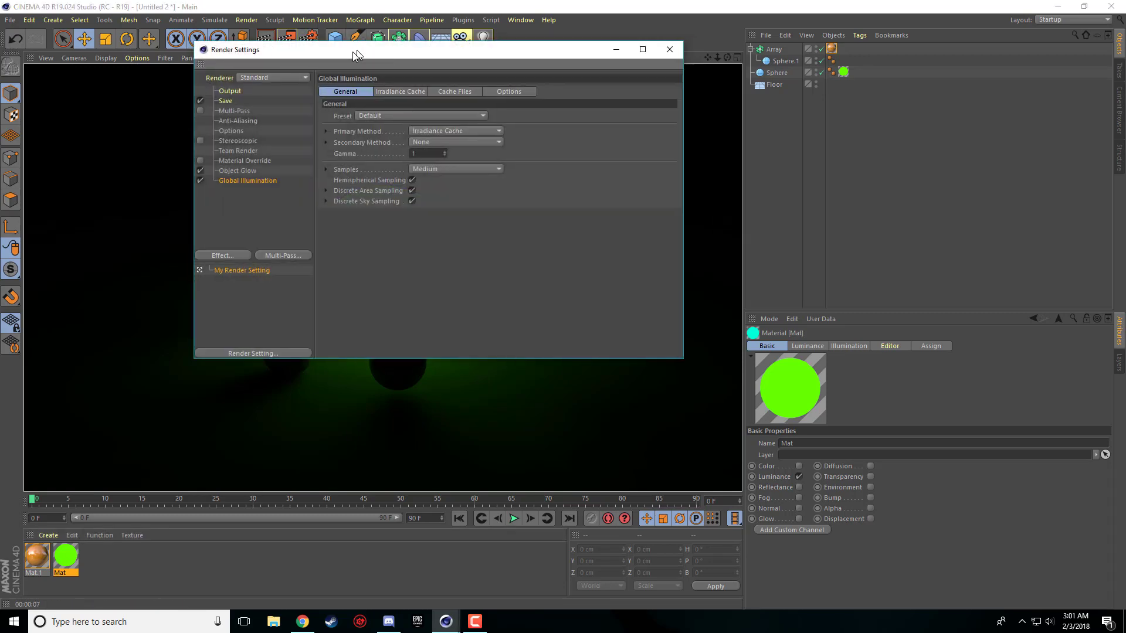
pyautogui.click(244, 122)
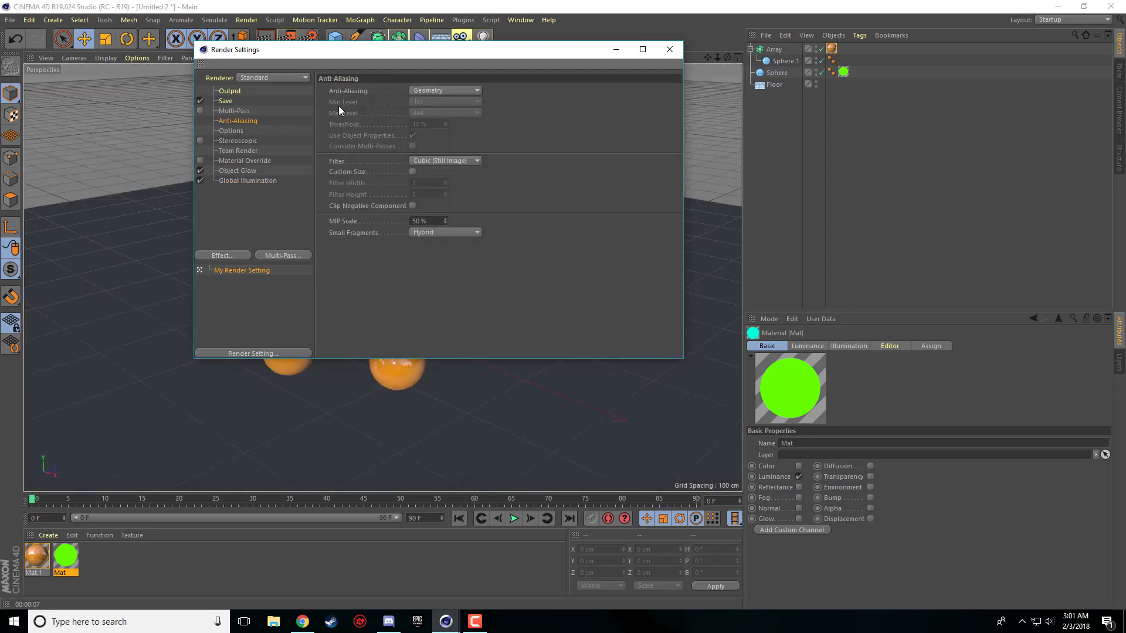
pyautogui.click(444, 92)
pyautogui.click(435, 124)
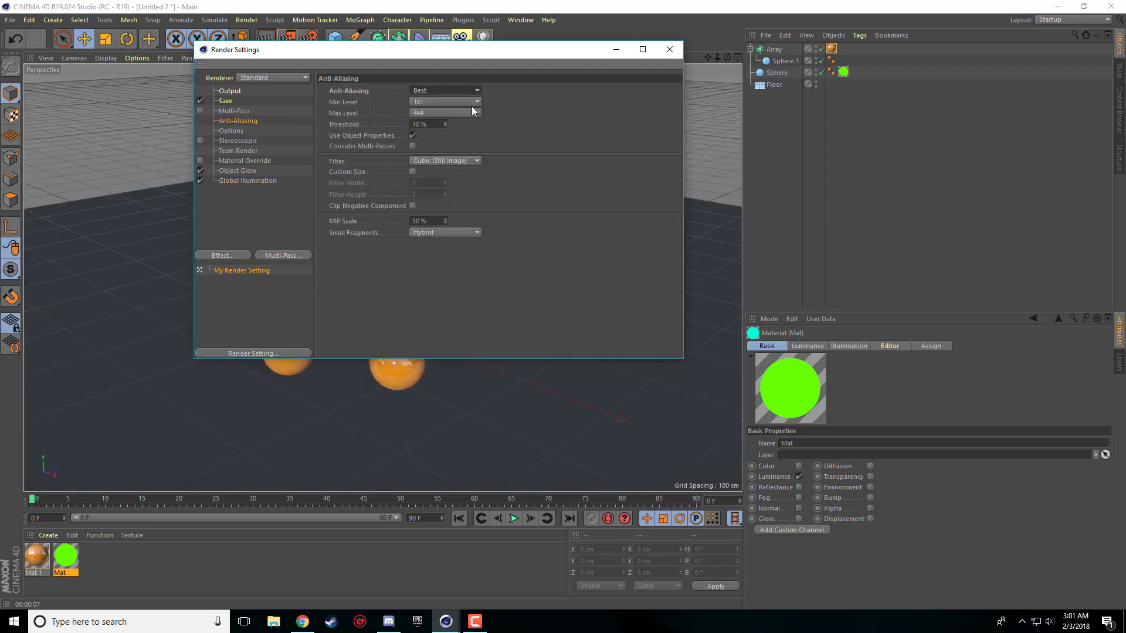
pyautogui.click(669, 50)
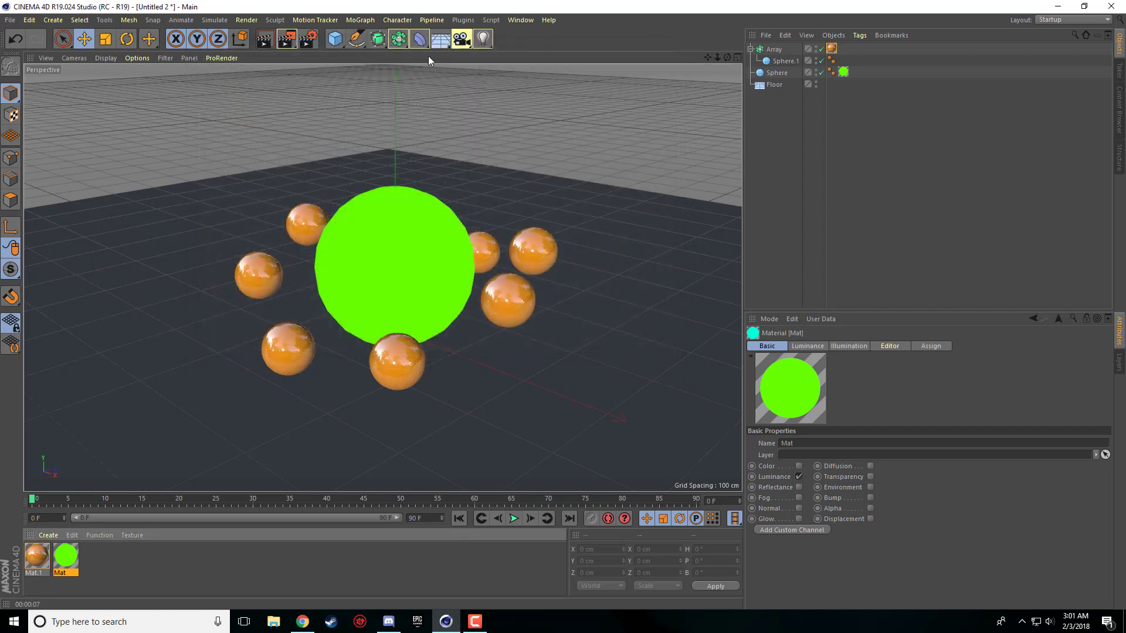
pyautogui.click(265, 41)
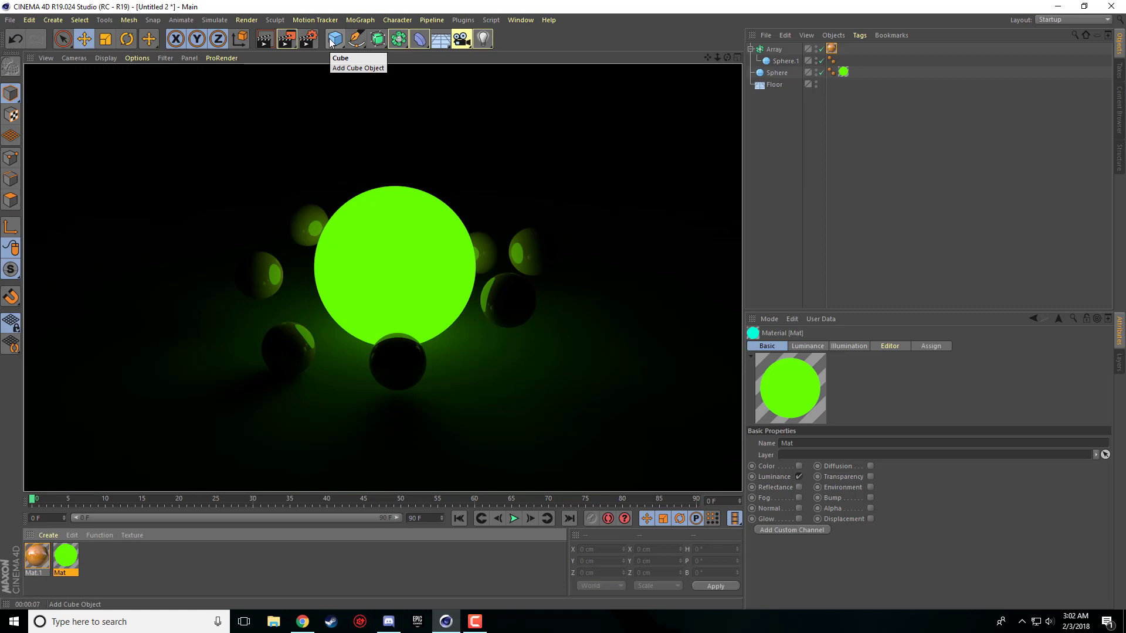
# Add a cube left of the sphere and size it 50 × 257 × 50 cm.
pyautogui.moveTo(320, 40); pyautogui.dragTo(429, 55)
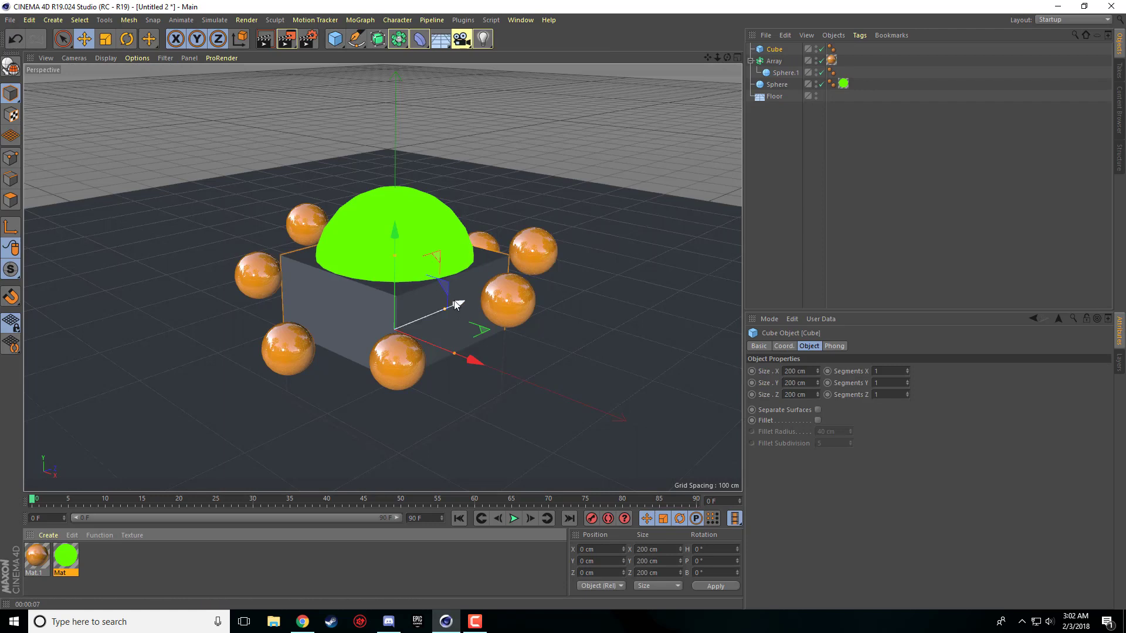
pyautogui.moveTo(457, 304); pyautogui.dragTo(234, 425)
pyautogui.moveTo(335, 42); pyautogui.dragTo(228, 258)
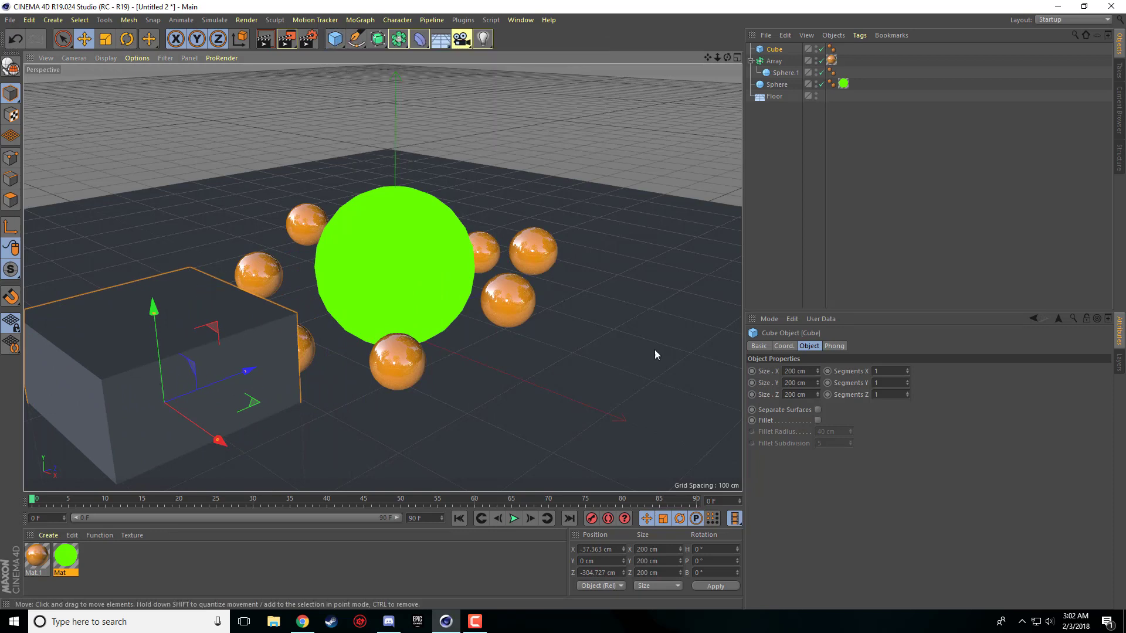
pyautogui.click(810, 371)
pyautogui.write('50')
pyautogui.press('Return')
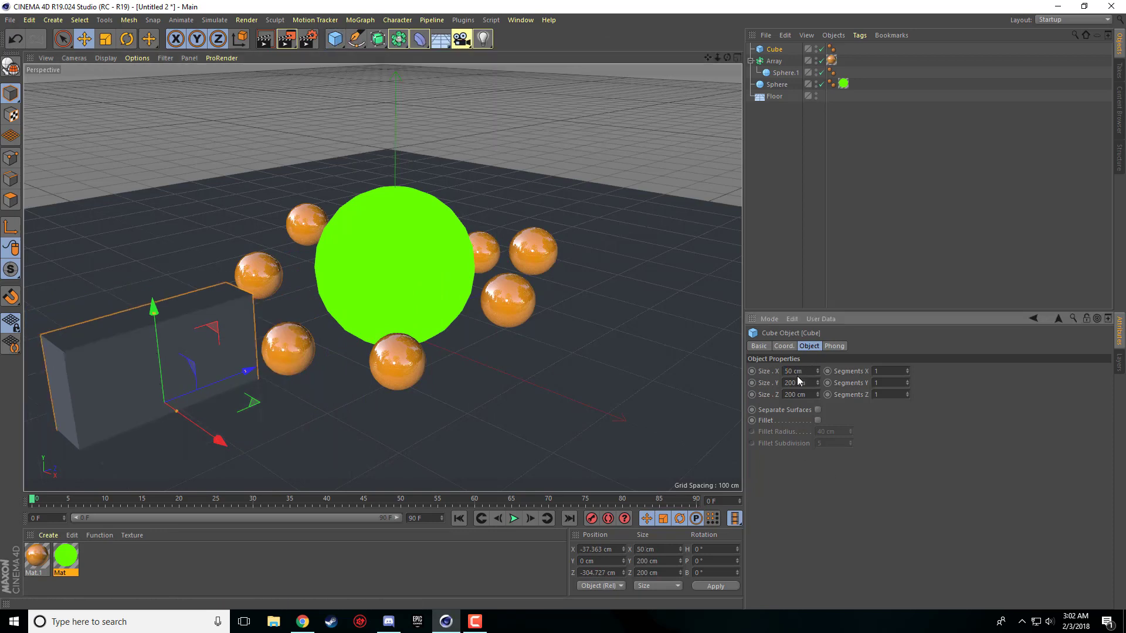
pyautogui.click(802, 383)
pyautogui.write('50')
pyautogui.click(811, 395)
pyautogui.write('50')
pyautogui.press('Return')
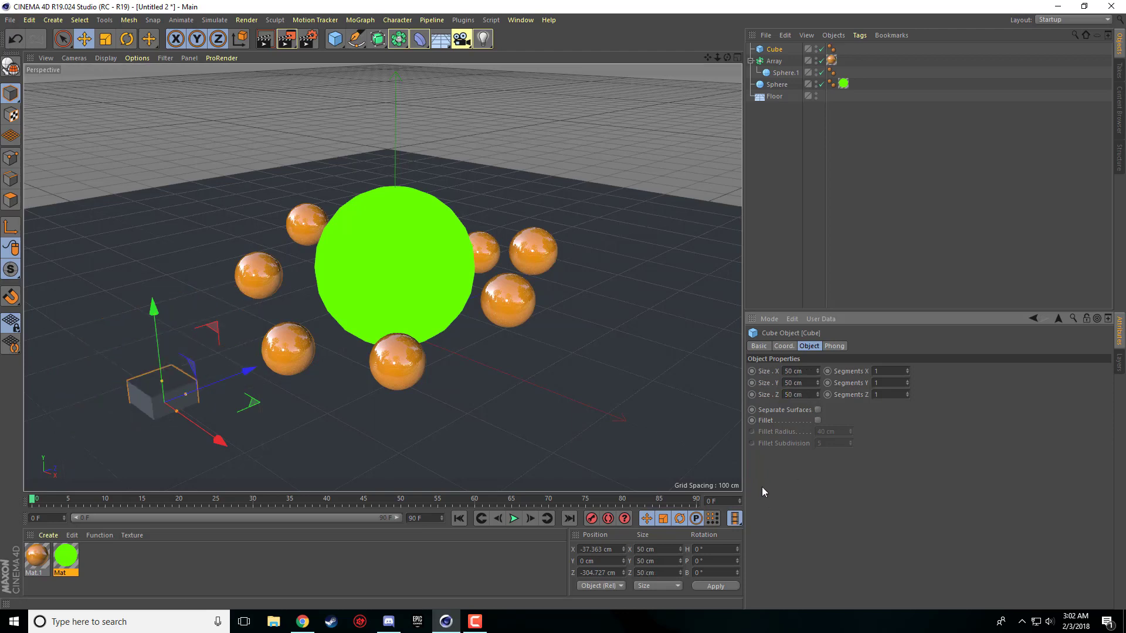
pyautogui.moveTo(817, 384); pyautogui.dragTo(817, 325)
pyautogui.click(141, 360)
# Enable Fillet on the cube with a 7 cm fillet radius.
pyautogui.click(818, 421)
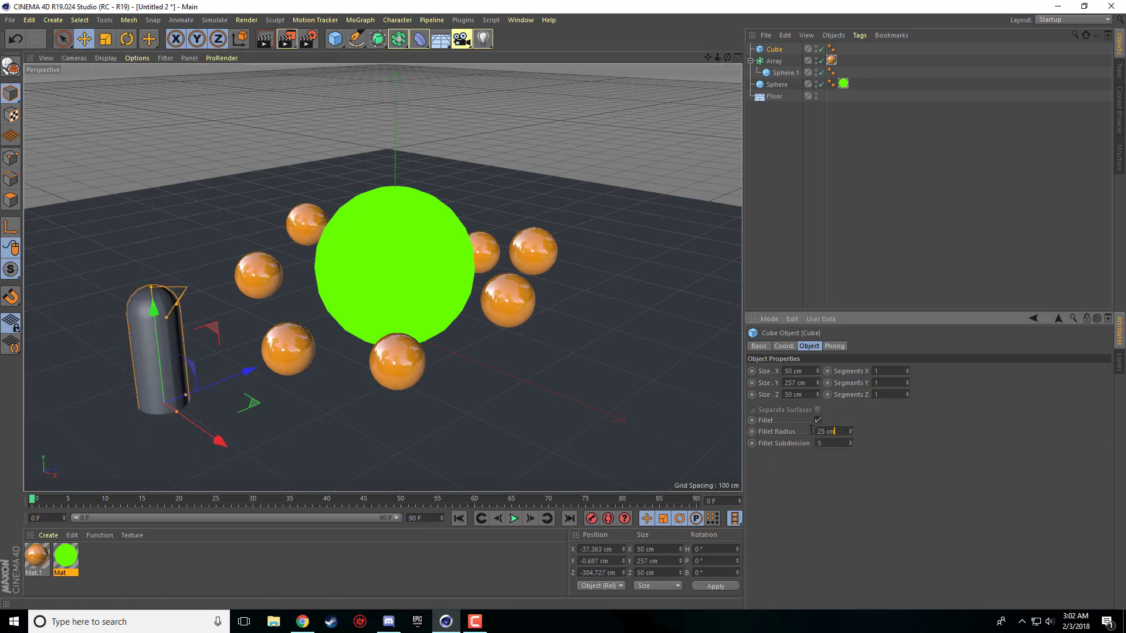
pyautogui.click(844, 432)
pyautogui.write('10')
pyautogui.press('Return')
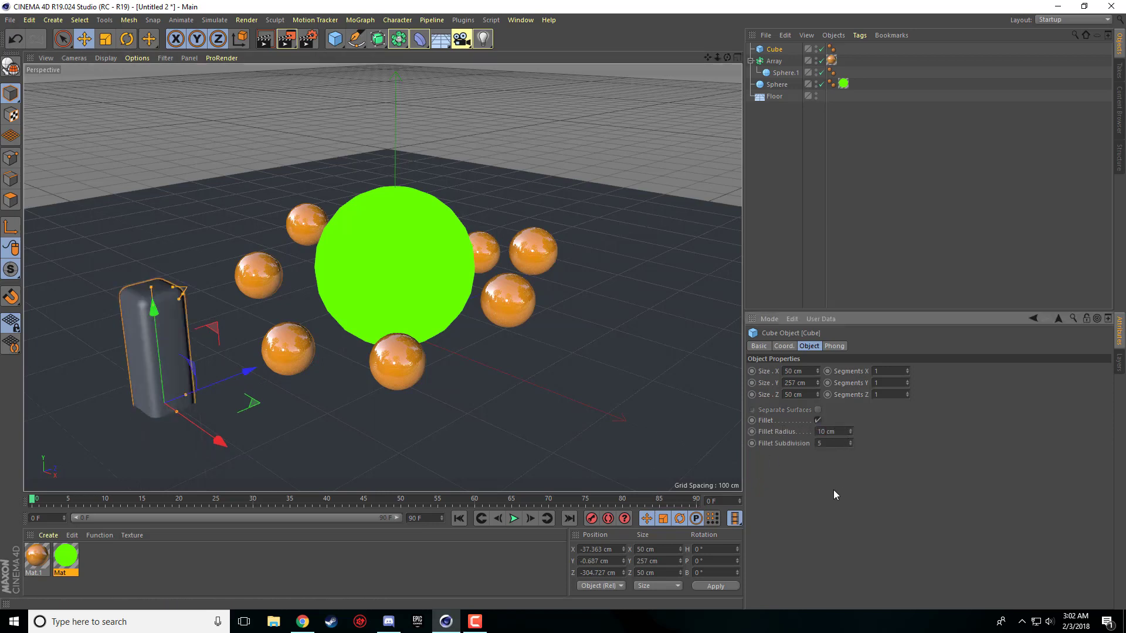
pyautogui.hotkey('ctrl', 'z')
pyautogui.click(840, 432)
pyautogui.write('7')
pyautogui.press('Return')
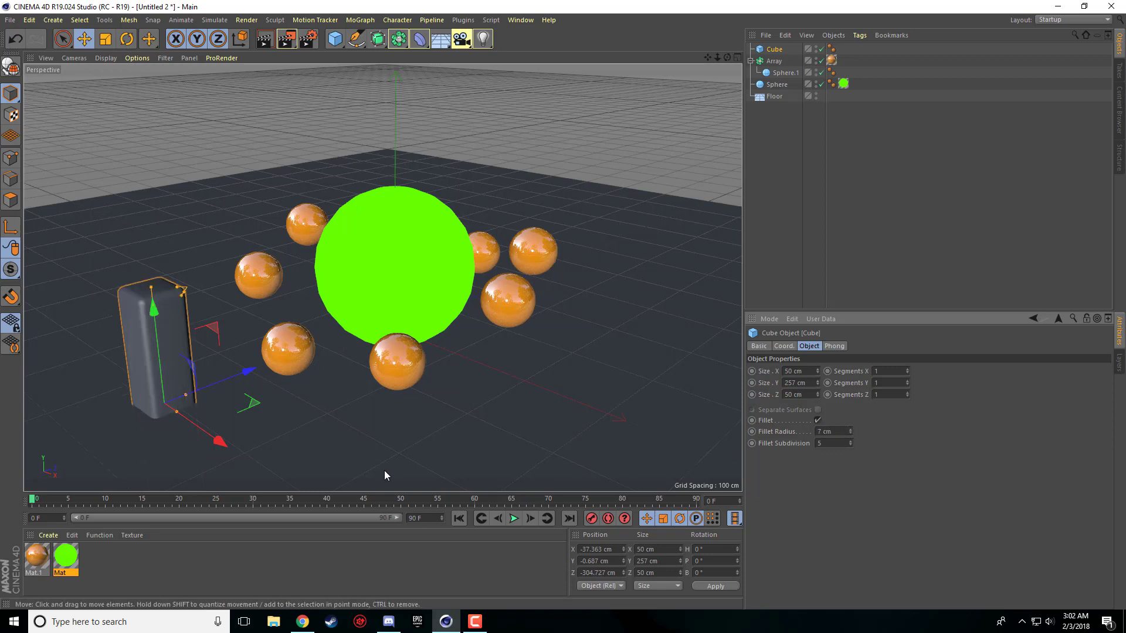
# Apply the green glowing Mat to the pillar and move it to the back right.
pyautogui.moveTo(156, 350); pyautogui.dragTo(158, 405)
pyautogui.moveTo(240, 436); pyautogui.dragTo(176, 463)
pyautogui.moveTo(66, 557); pyautogui.dragTo(85, 428)
pyautogui.moveTo(174, 456); pyautogui.dragTo(717, 322)
pyautogui.moveTo(652, 167); pyautogui.dragTo(642, 113)
# Duplicate the pillar into Cube.1 and Cube.2 at far left and front left, then render.
pyautogui.moveTo(676, 175)
pyautogui.keyDown('ctrl'); pyautogui.mouseDown()
pyautogui.moveTo(681, 189)
pyautogui.moveTo(681, 173)
pyautogui.moveTo(691, 178)
pyautogui.mouseUp(); pyautogui.keyUp('ctrl')
pyautogui.moveTo(355, 167); pyautogui.dragTo(181, 273)
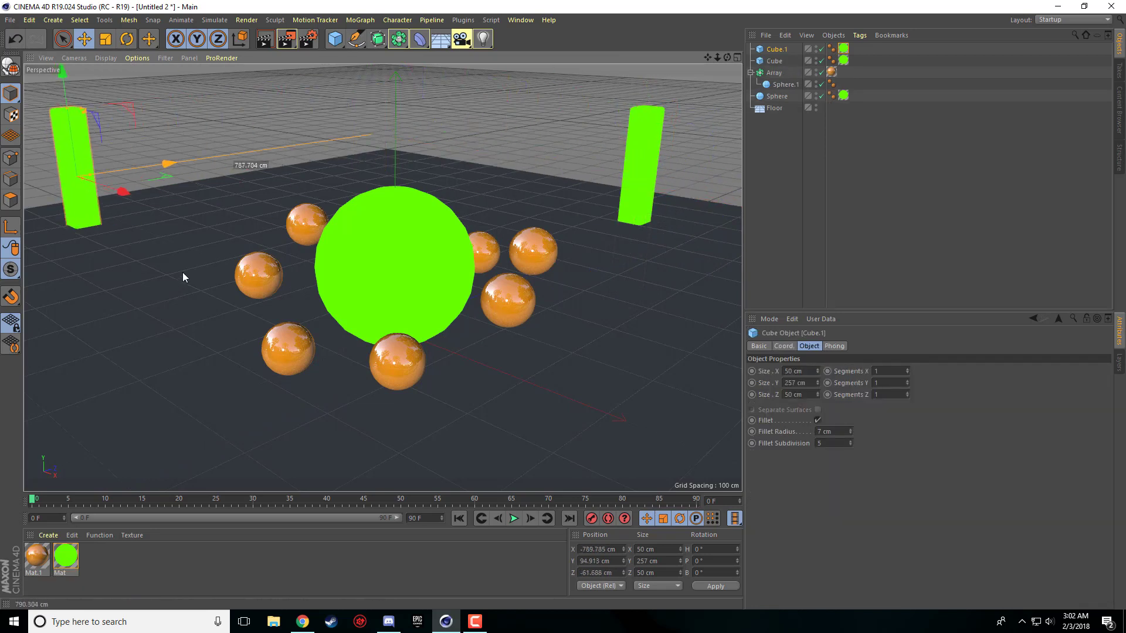
pyautogui.moveTo(64, 96); pyautogui.dragTo(58, 170)
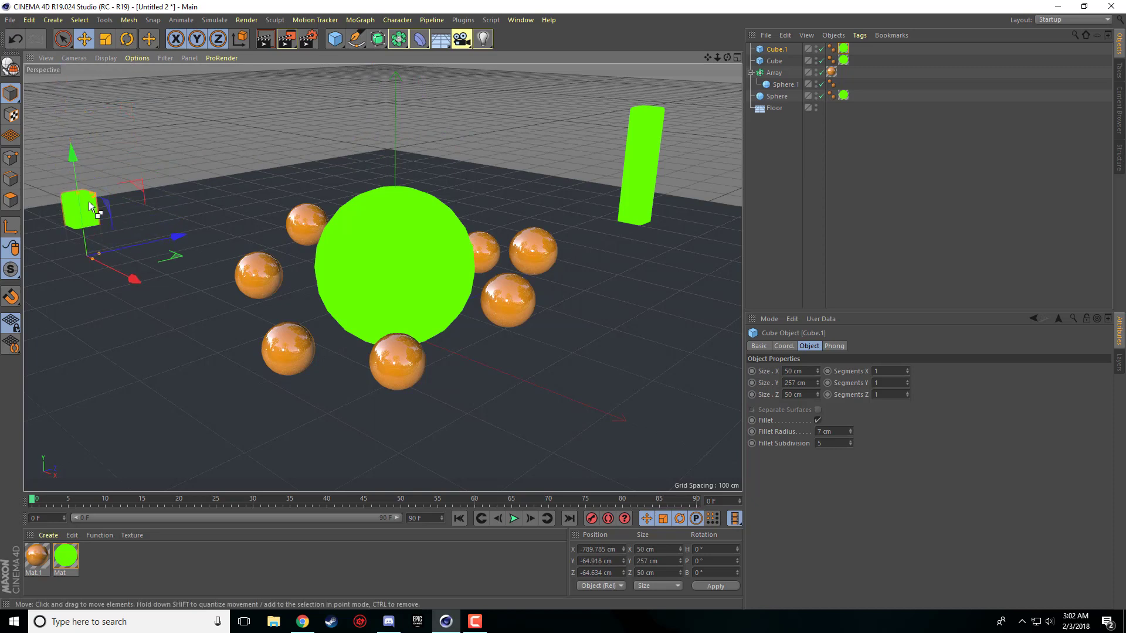
pyautogui.keyDown('ctrl'); pyautogui.moveTo(120, 215); pyautogui.dragTo(170, 464); pyautogui.keyUp('ctrl')
pyautogui.moveTo(119, 375); pyautogui.dragTo(109, 309)
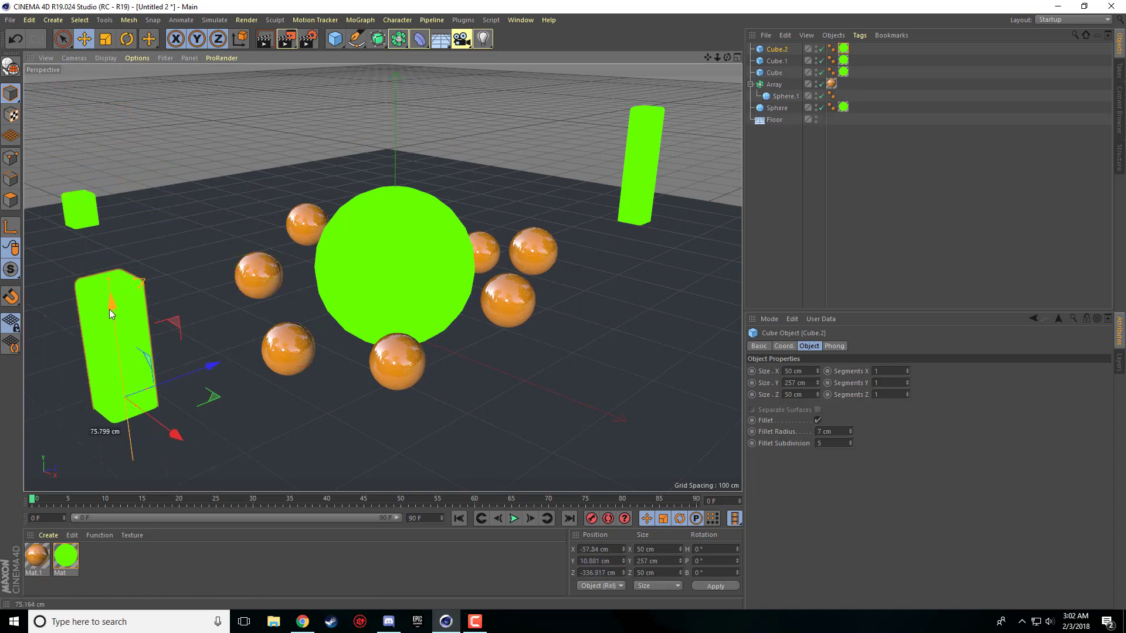
pyautogui.hotkey('ctrl', 'r')
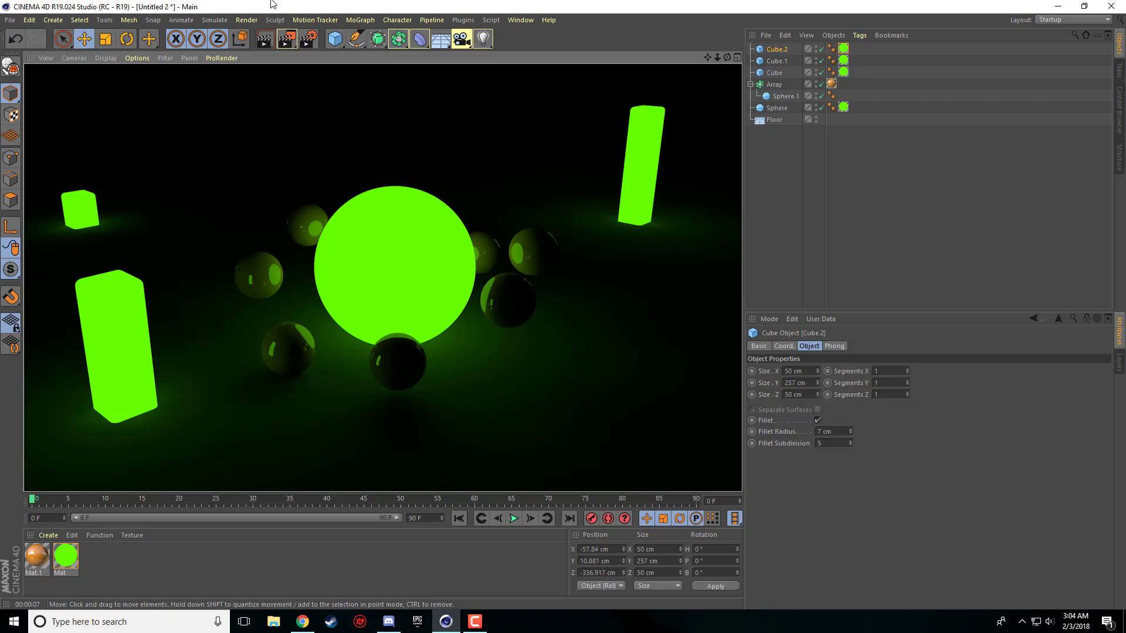
# Let the viewport render finish, then bring up the Camtasia Recorder controls.
pyautogui.click(476, 622)
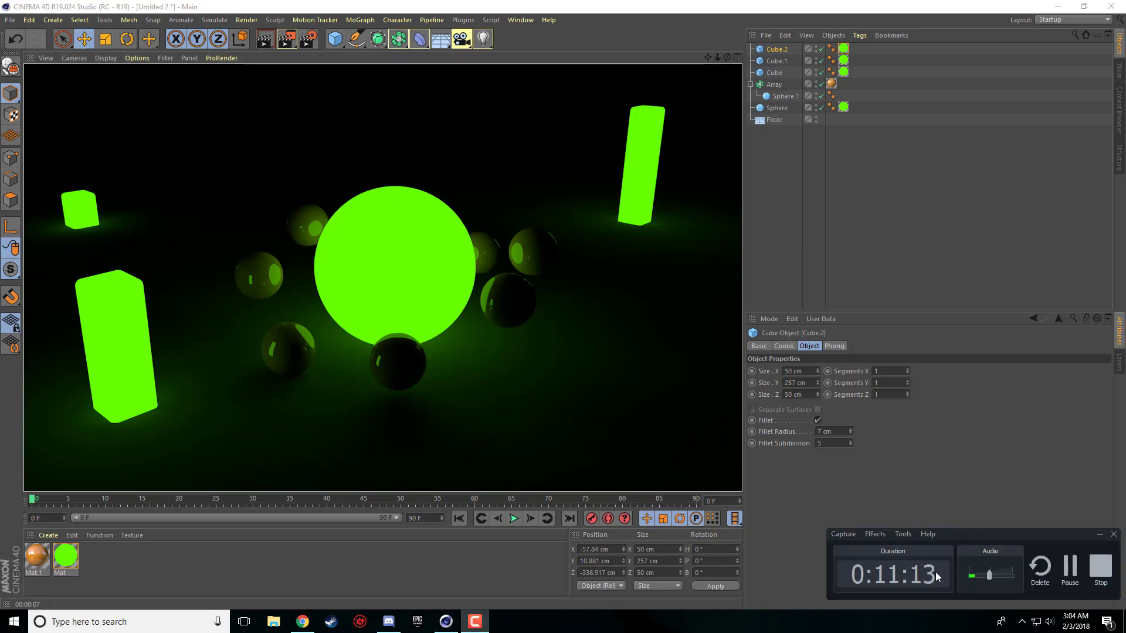